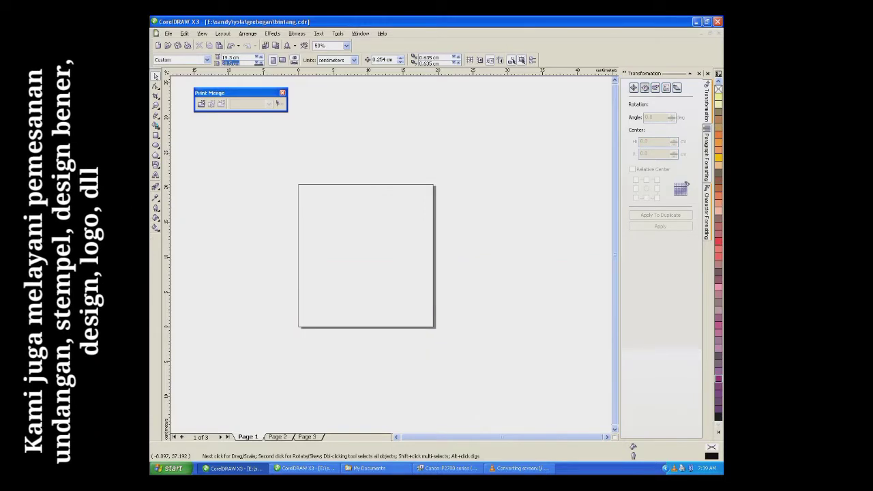
Step: Enter 20.5 cm as the page height, making the blank page 19.3 × 20.5 cm
type("20")
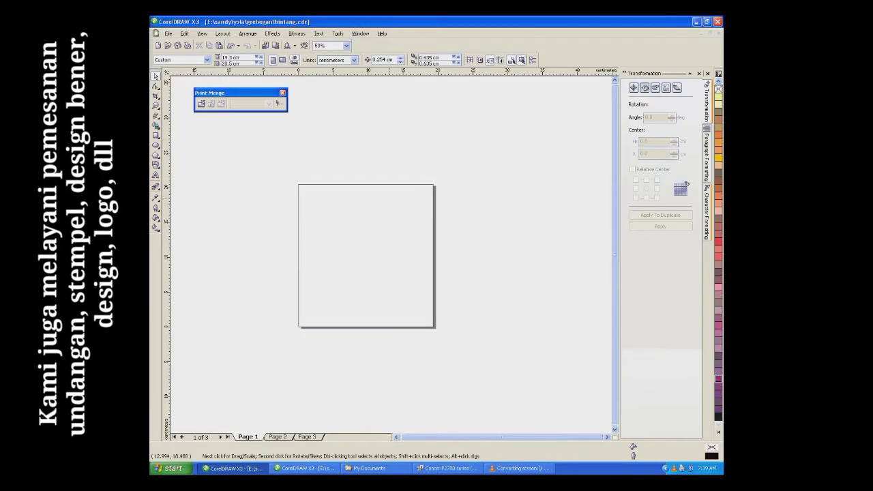
left_click(167, 34)
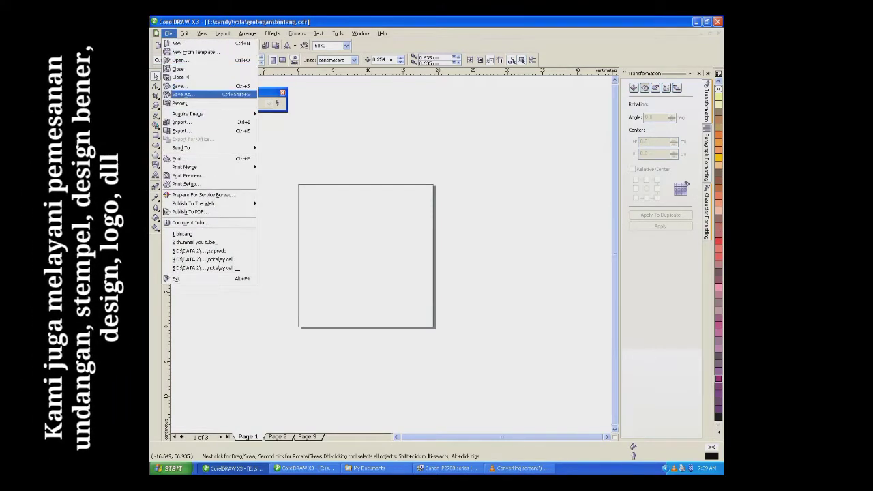
Step: Browse My Documents in Thumbnails view and bring images 1 and 2 in beside the page
key("Escape")
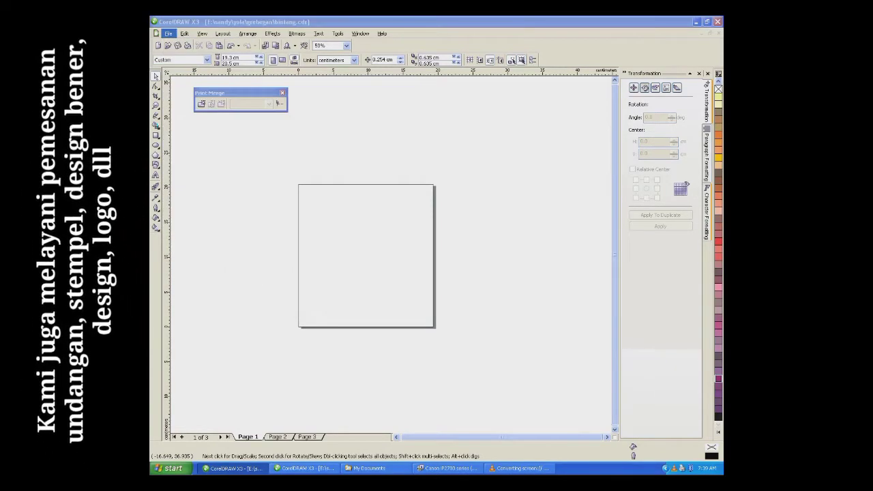
key("F4")
key("Up")
key("Up")
key("Up")
key("Up")
key("Up")
key("Up")
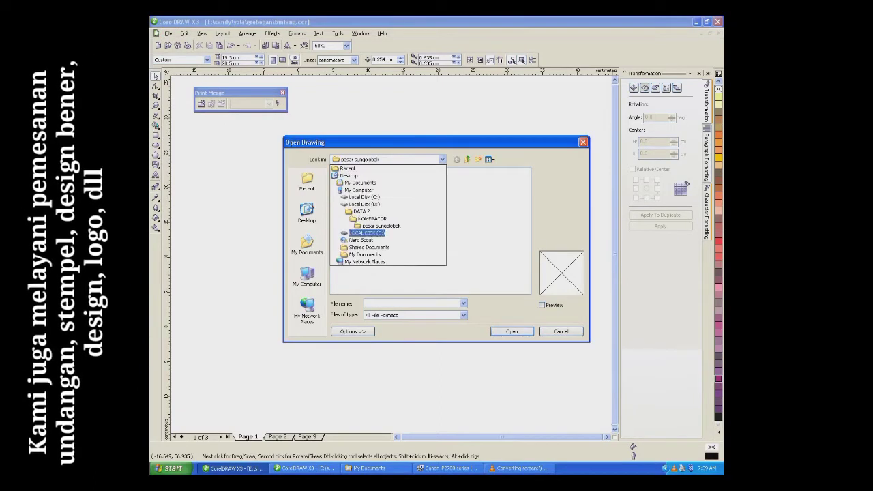
key("Return")
left_click(489, 159)
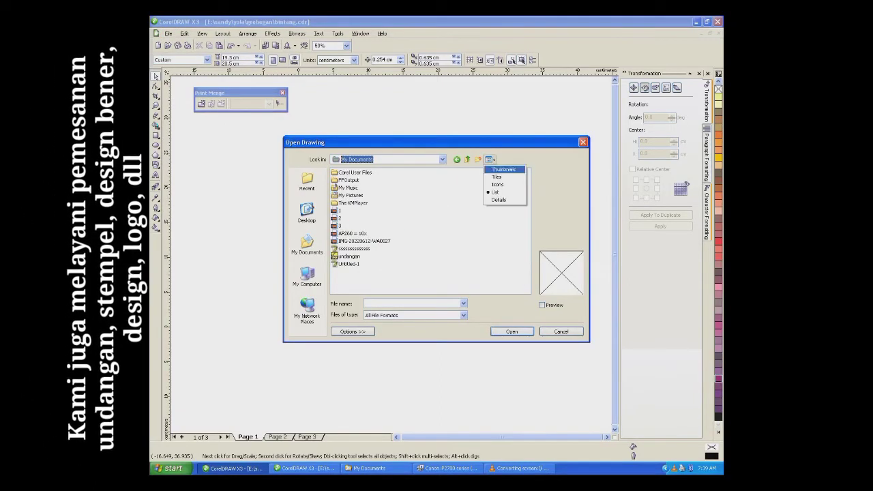
left_click(492, 169)
scroll(475, 180, "down", 1)
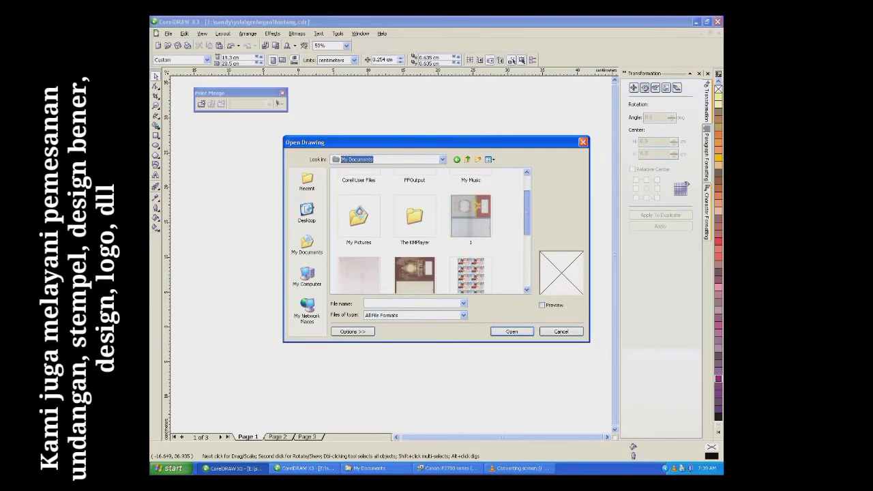
scroll(428, 232, "down", 1)
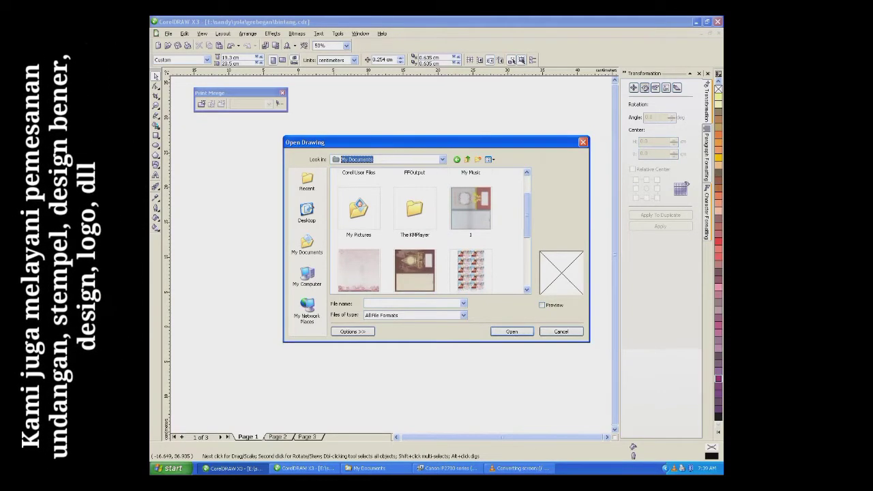
left_click(470, 208)
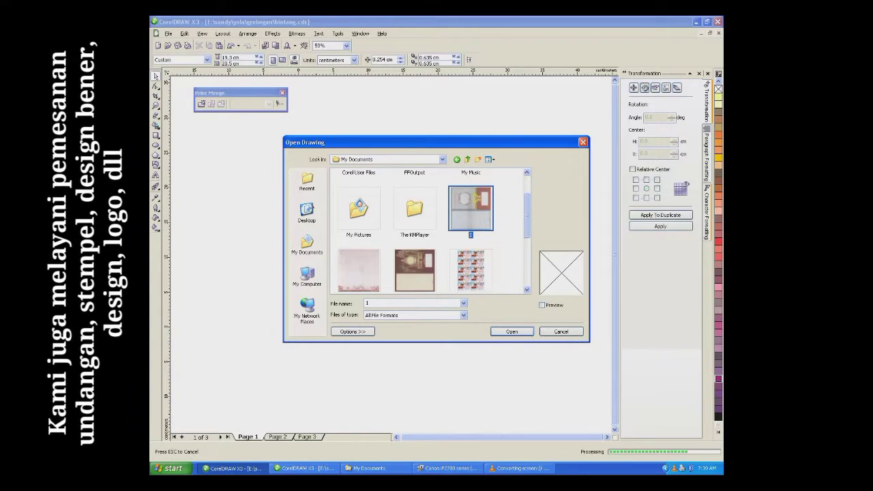
left_click(359, 271)
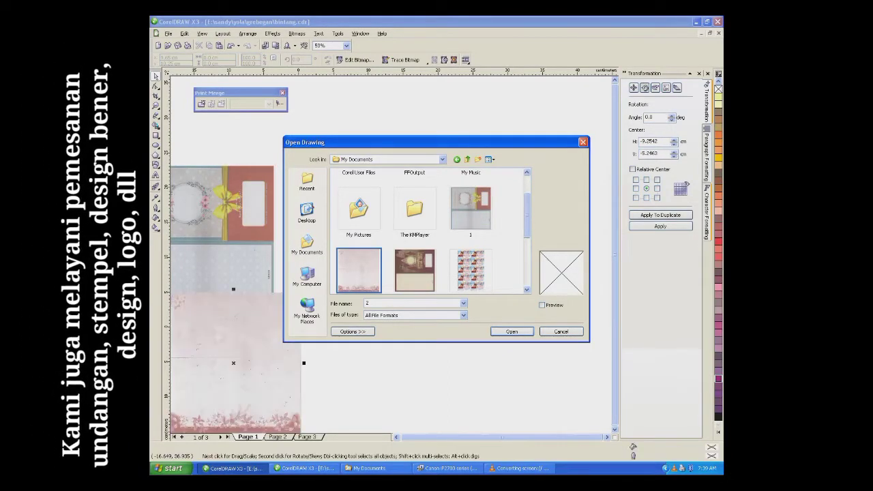
key("Escape")
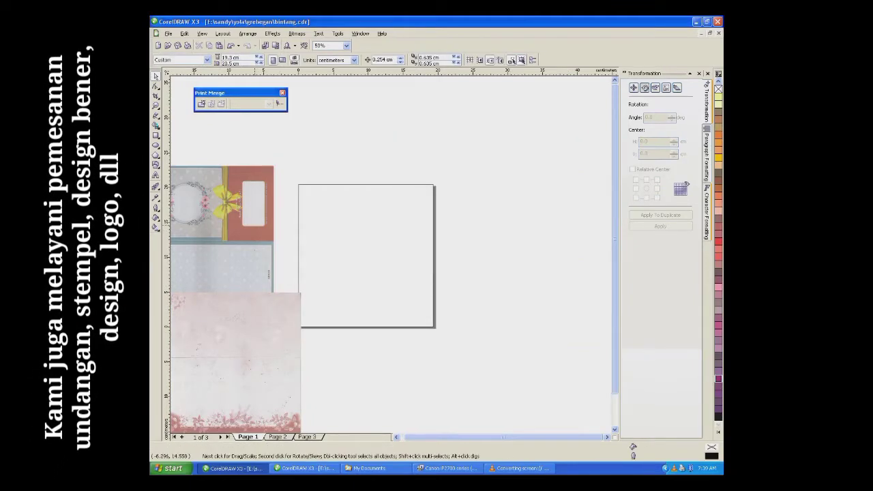
Step: Move the card design image onto the page and centre it
left_click(253, 224)
left_click_drag(253, 225, 547, 252)
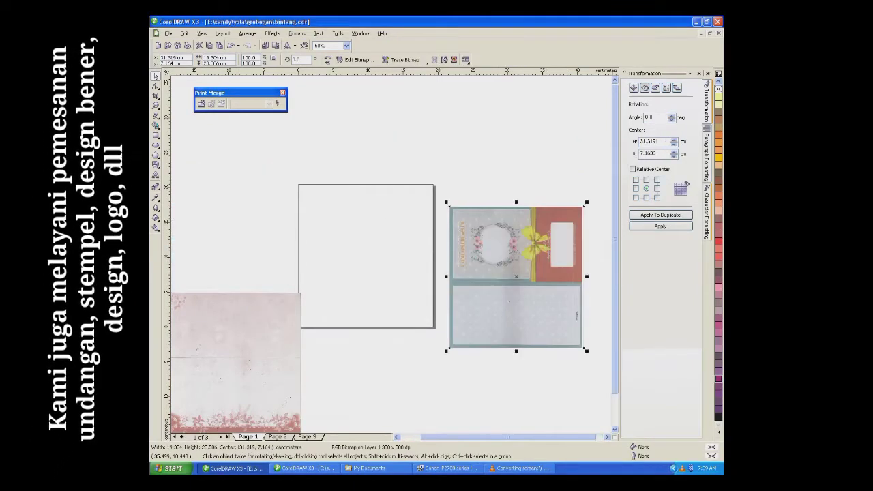
key("p")
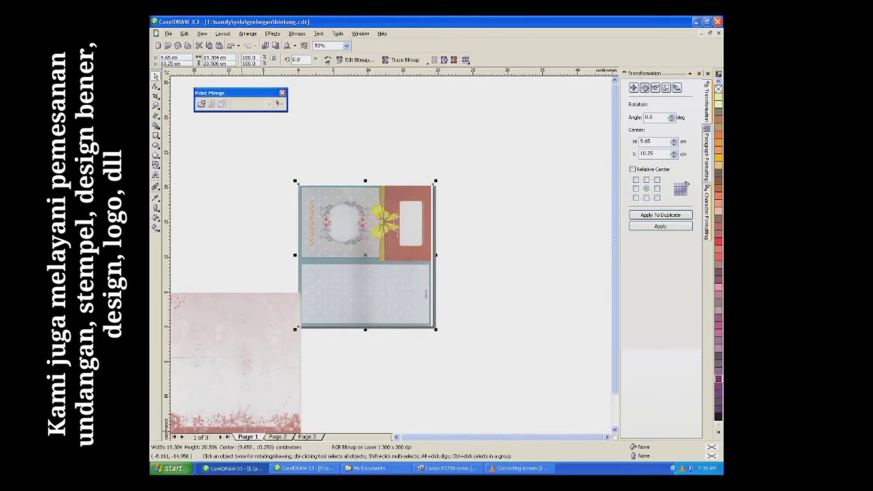
Step: Insert a blank page after page 1 and try centring the pink image on it
right_click(256, 436)
left_click(290, 403)
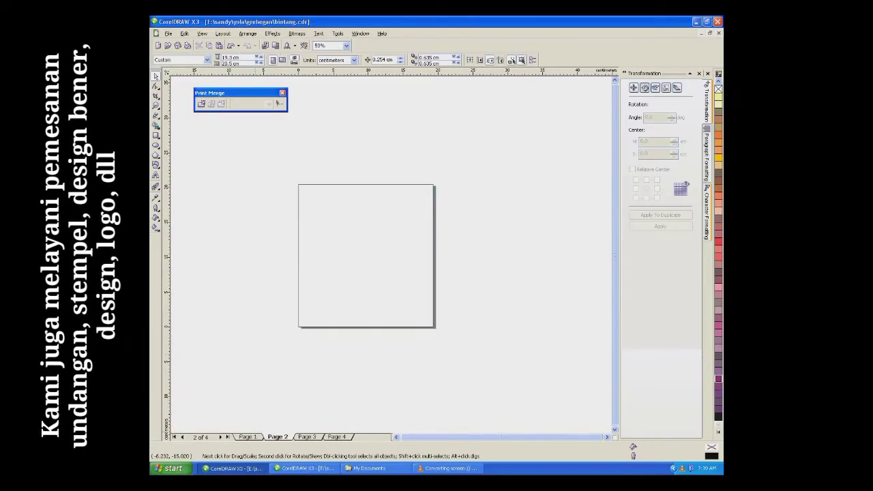
left_click(248, 436)
left_click(259, 378)
left_click(278, 436)
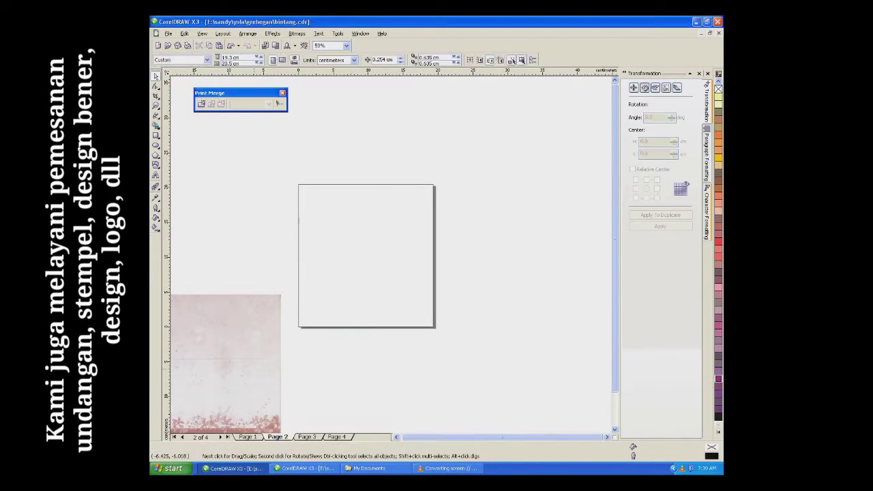
key("p")
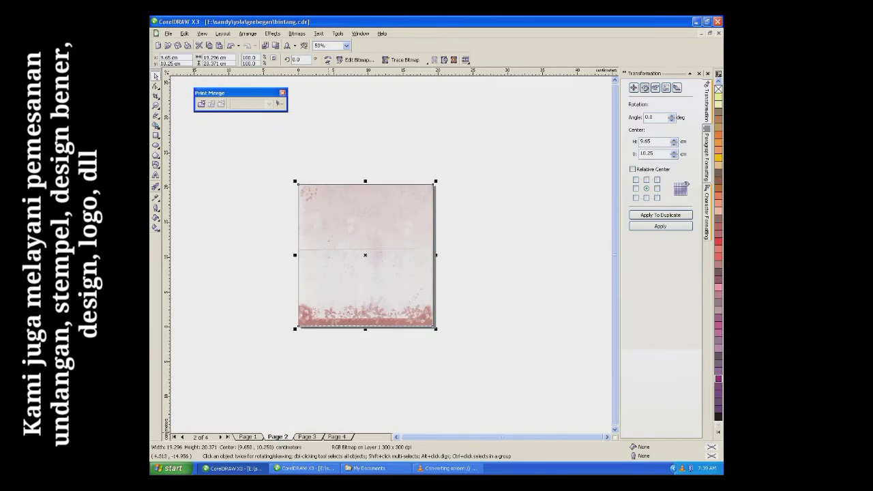
key("ctrl+z")
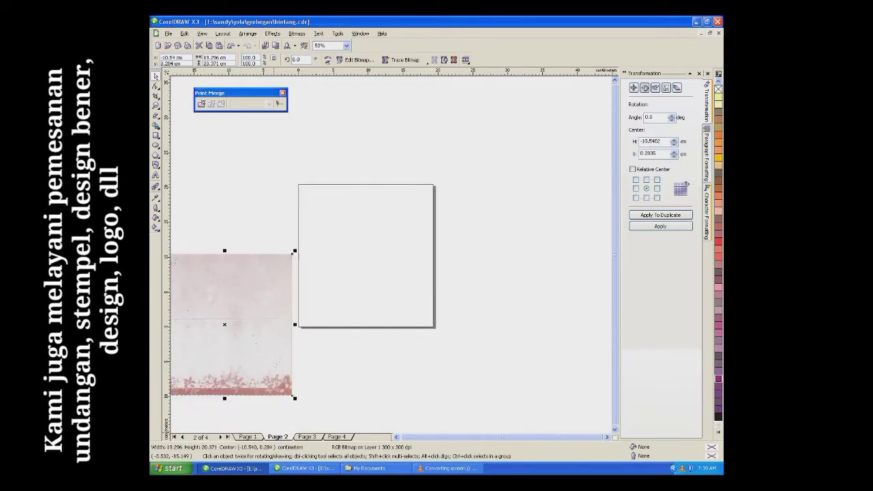
key("Escape")
Step: Centre the pink image on page 4 and the card image on the invitation-text page
key("Page_Down")
key("Page_Down")
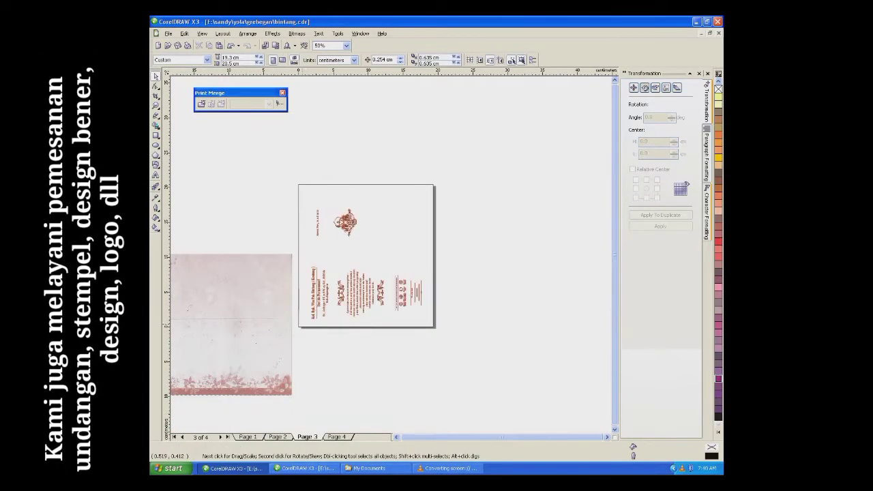
key("Tab")
key("Page_Down")
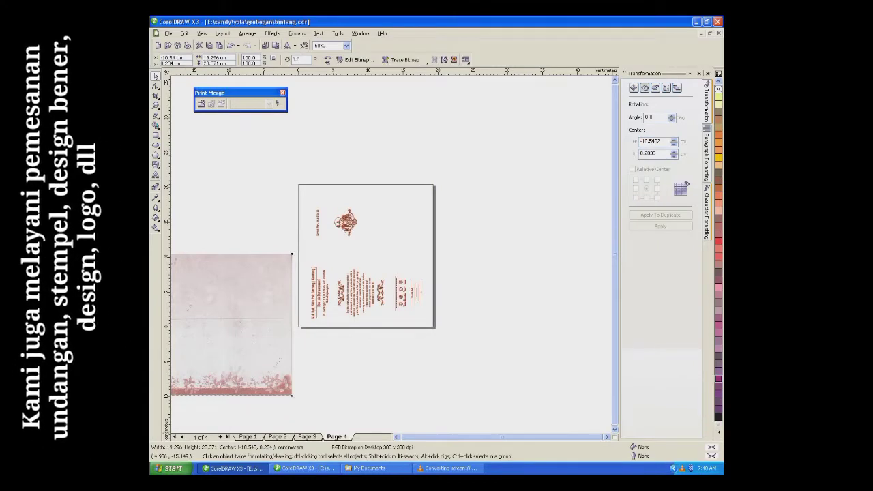
key("p")
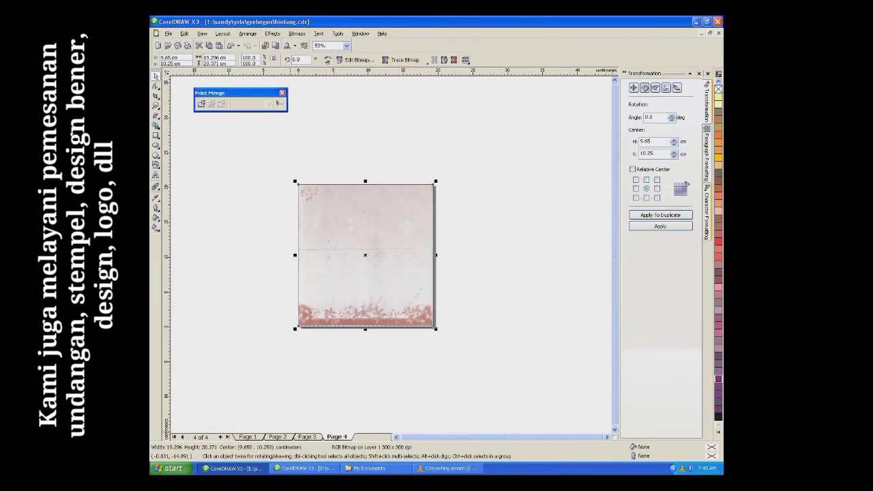
key("Page_Up")
key("Page_Up")
key("Page_Up")
key("Tab")
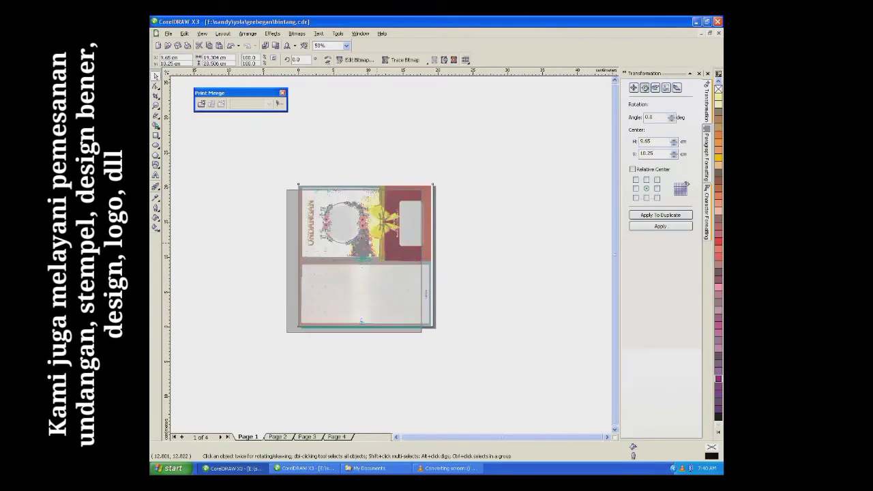
key("ctrl+z")
key("Page_Down")
key("Page_Down")
key("Tab")
key("p")
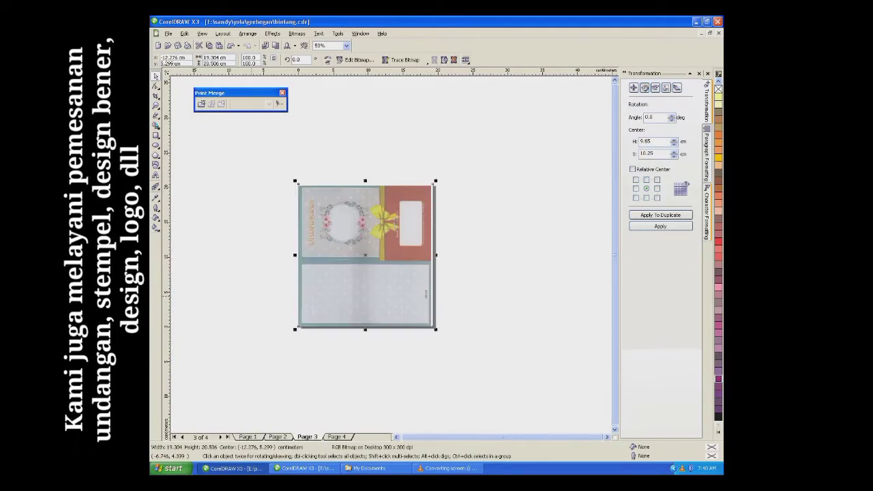
Step: Delete the two empty pages, leaving a two-page document
right_click(250, 437)
left_click(276, 422)
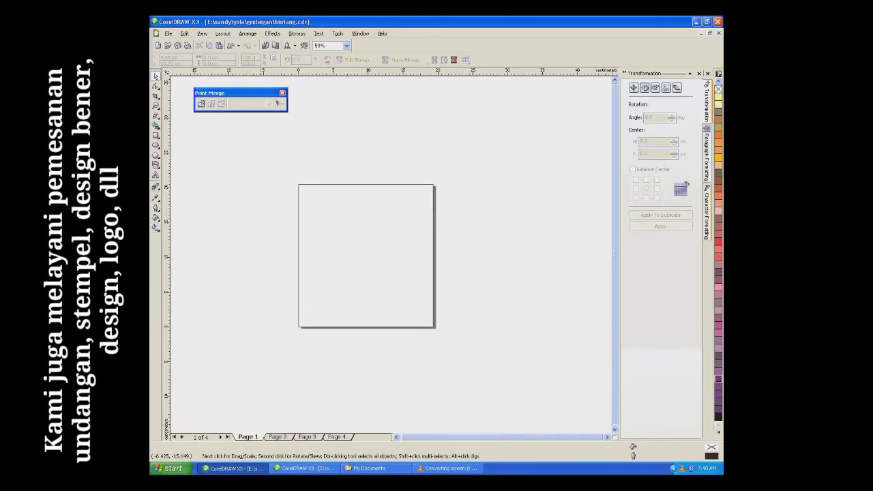
right_click(254, 437)
left_click(278, 422)
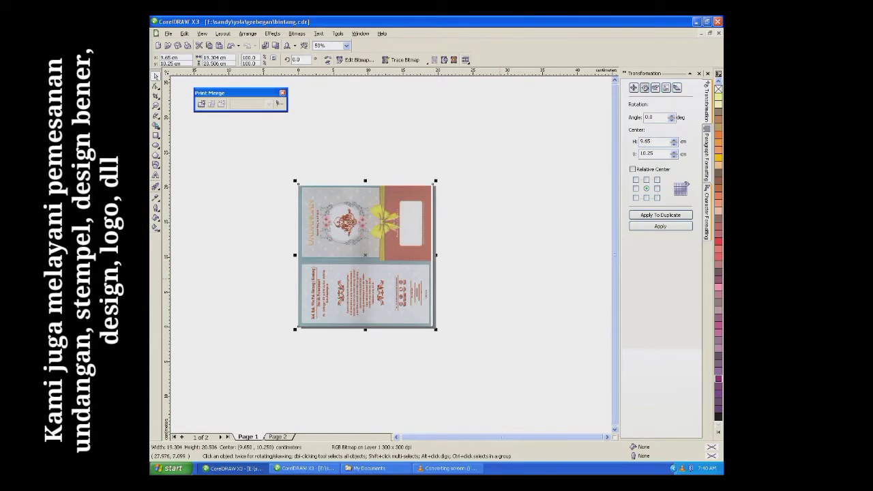
Step: Replace the old host names in the family line with the new host couple's names
key("Escape")
scroll(289, 331, "up", 1)
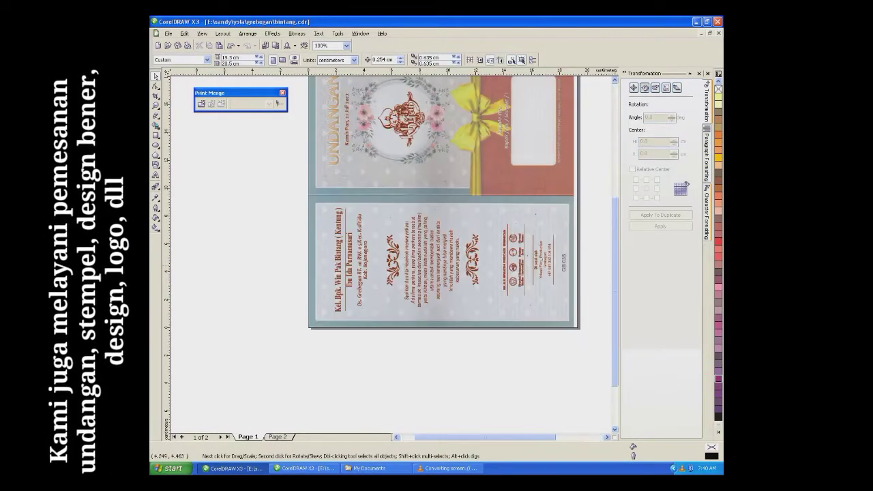
key("F8")
scroll(327, 289, "up", 1)
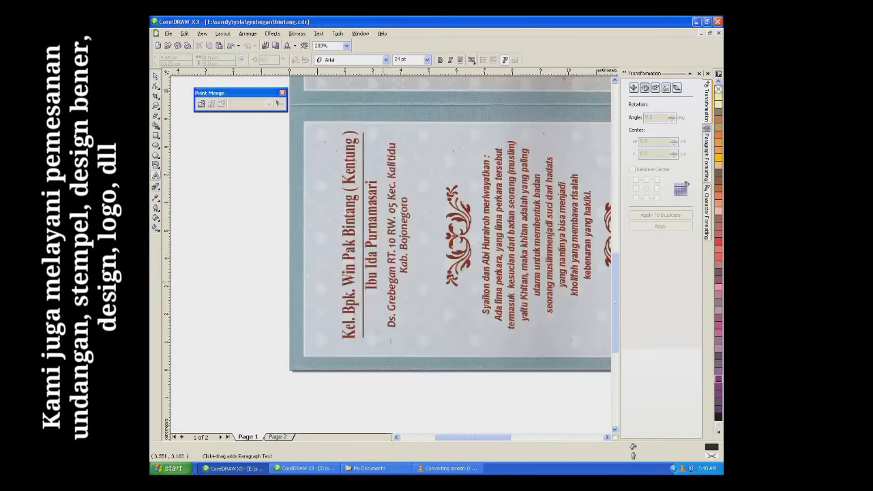
left_click_drag(353, 285, 354, 131)
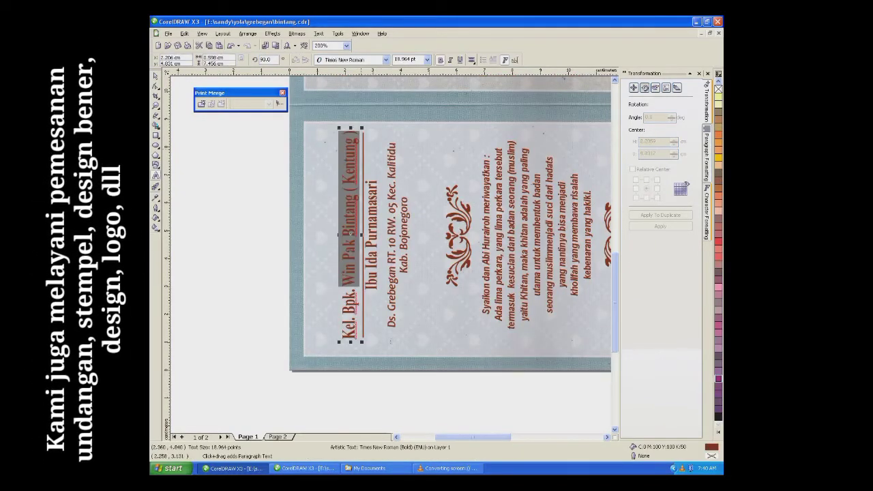
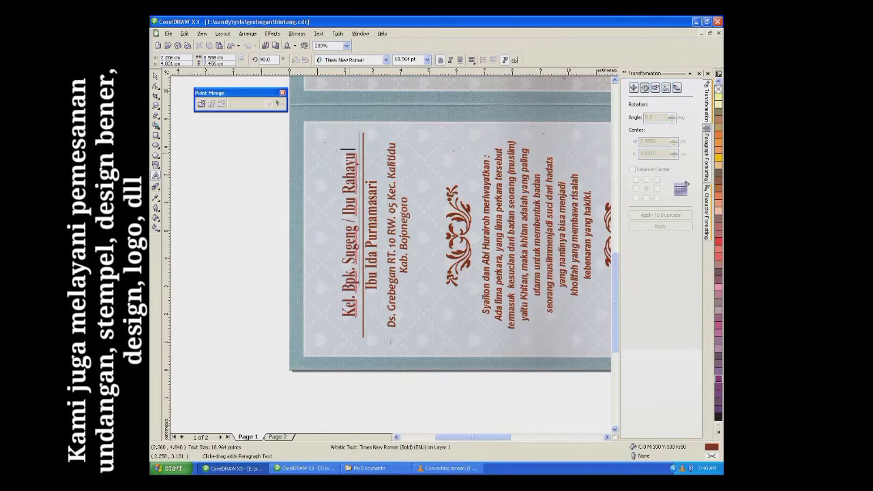
key("ctrl+space")
Step: Stretch the host name title taller, delete the second name line, and nudge the address left
left_click_drag(350, 147, 351, 128)
left_click(371, 244)
key("Delete")
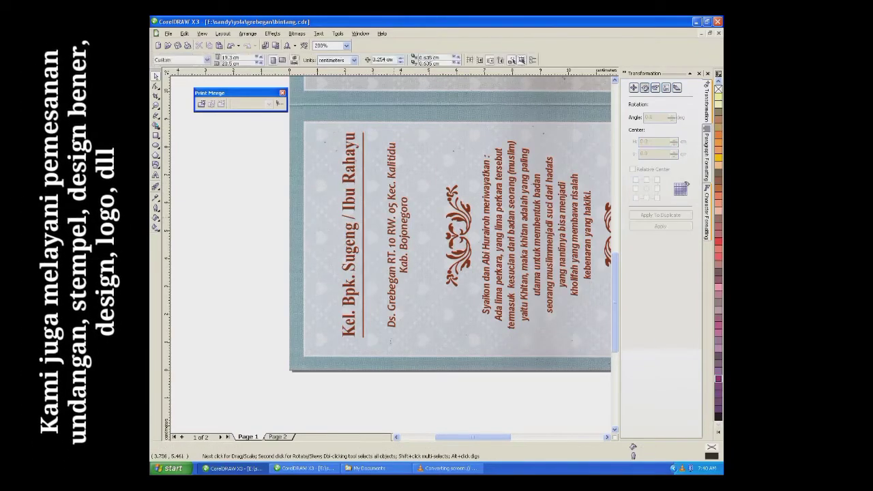
left_click(395, 234)
left_click_drag(395, 235, 380, 234)
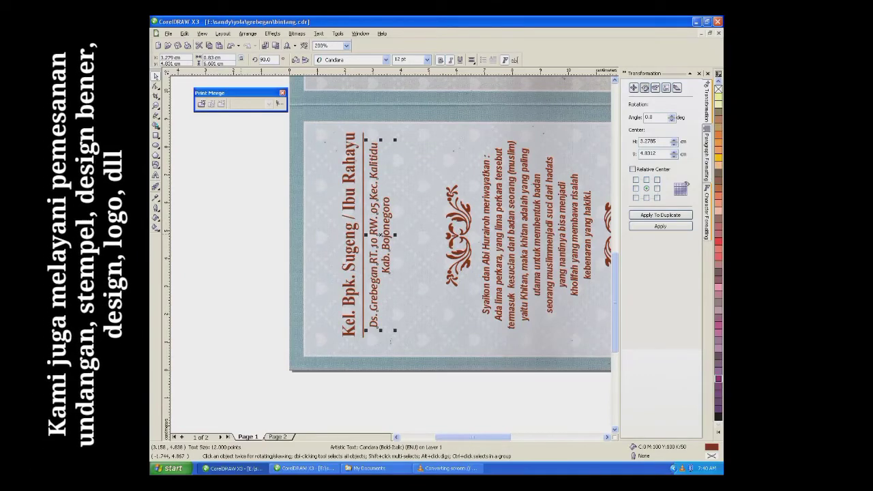
key("F8")
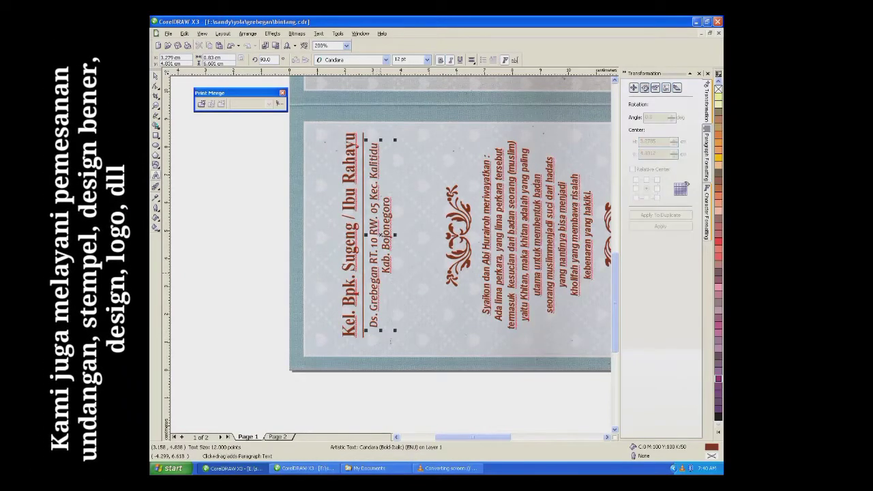
scroll(371, 276, "down", 2)
scroll(382, 232, "up", 2)
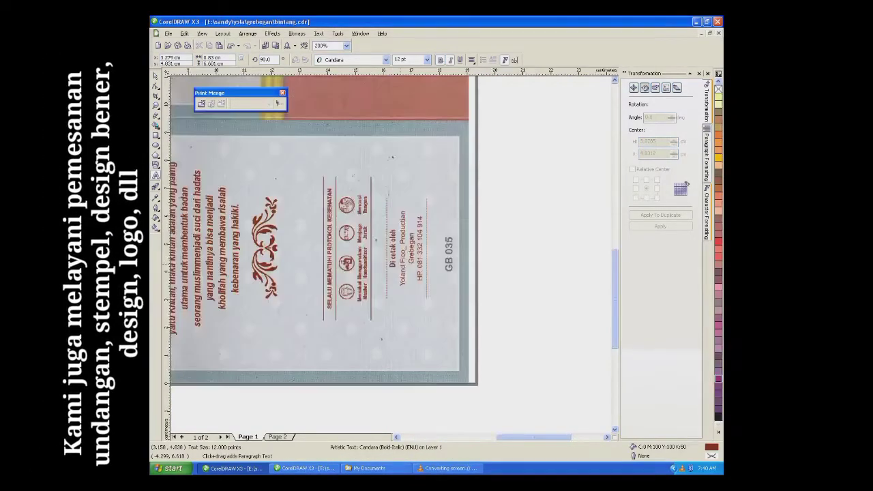
Step: Replace the print credit with 'Yola Creativity_ Lamongan' and a contact phone number line
left_click_drag(401, 287, 423, 214)
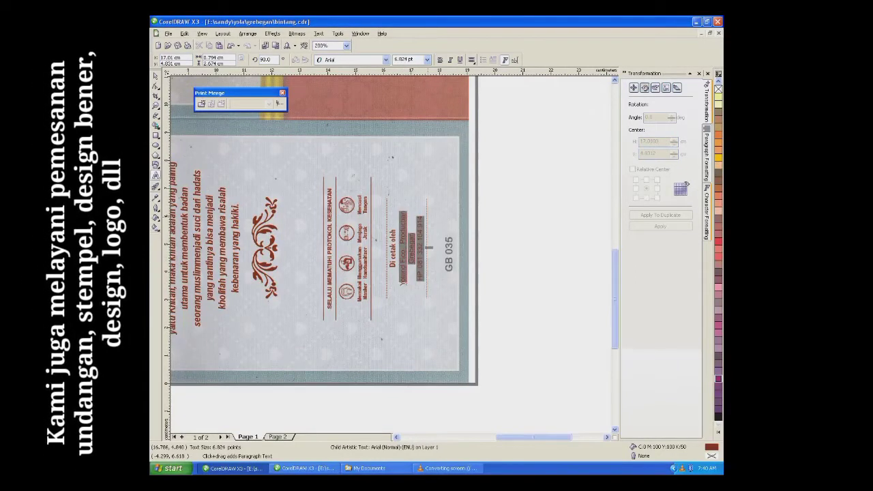
key("Delete")
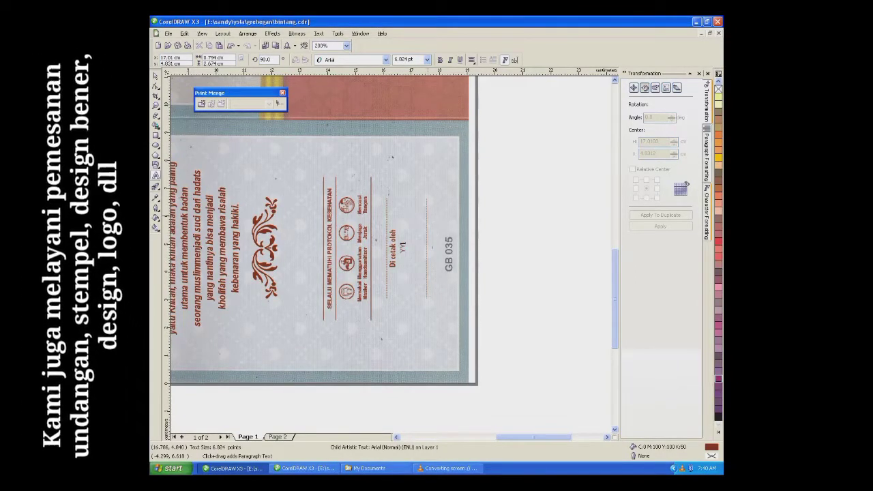
type("Y")
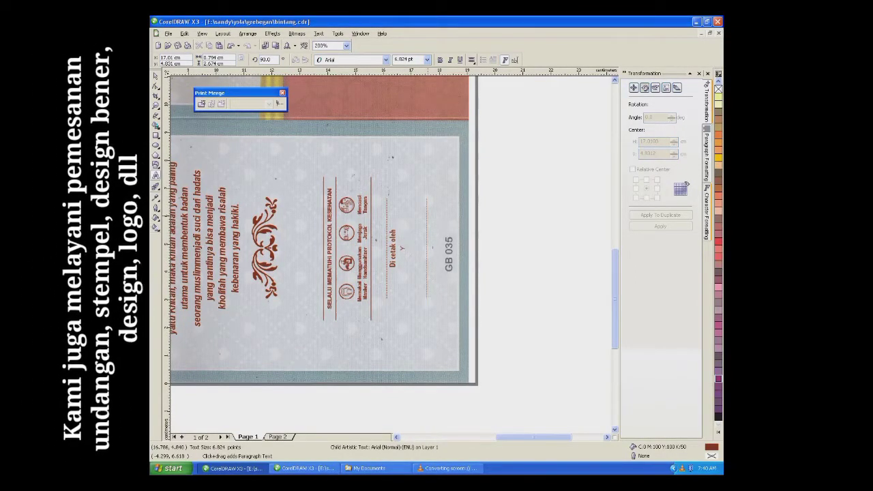
type("ola")
scroll(449, 222, "up", 1)
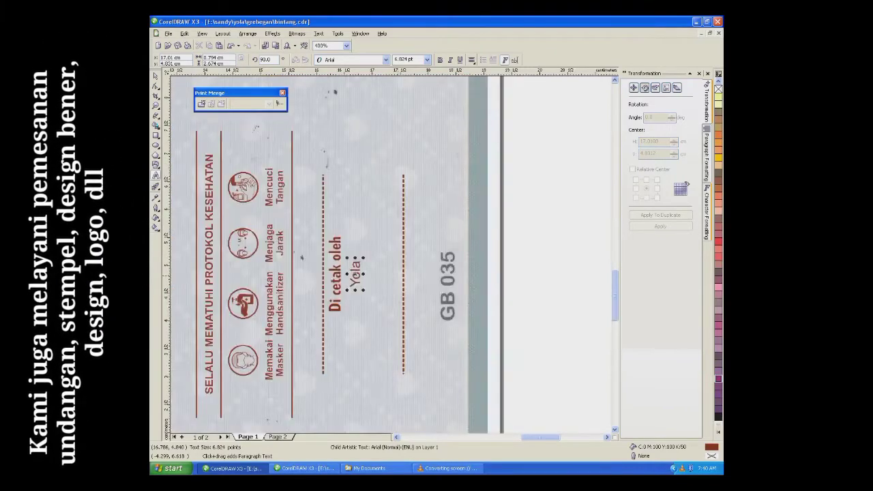
type("CReati")
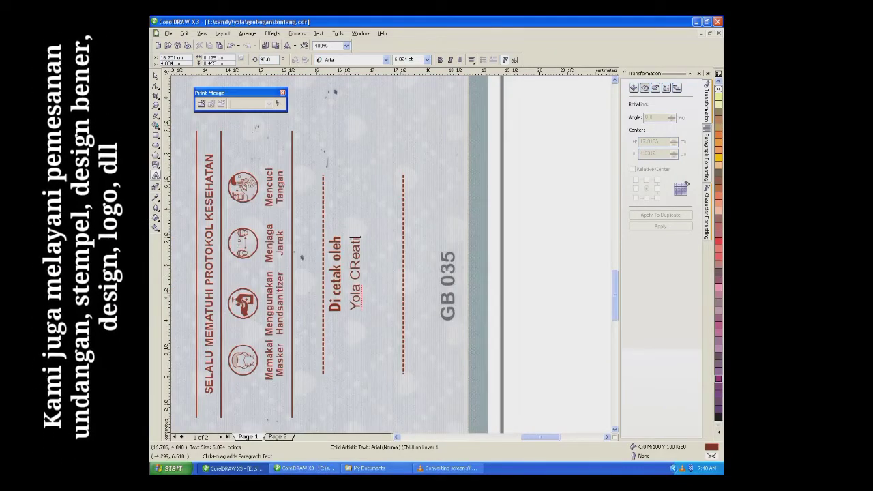
type("vity (")
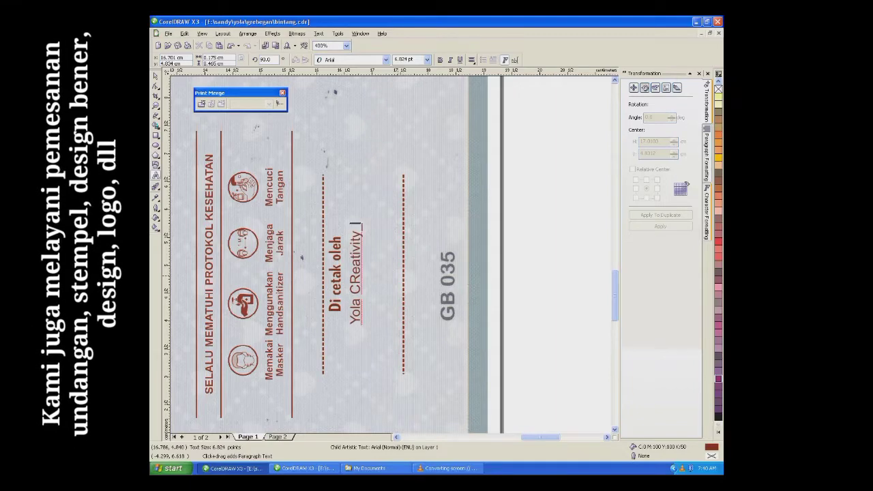
type("amongan")
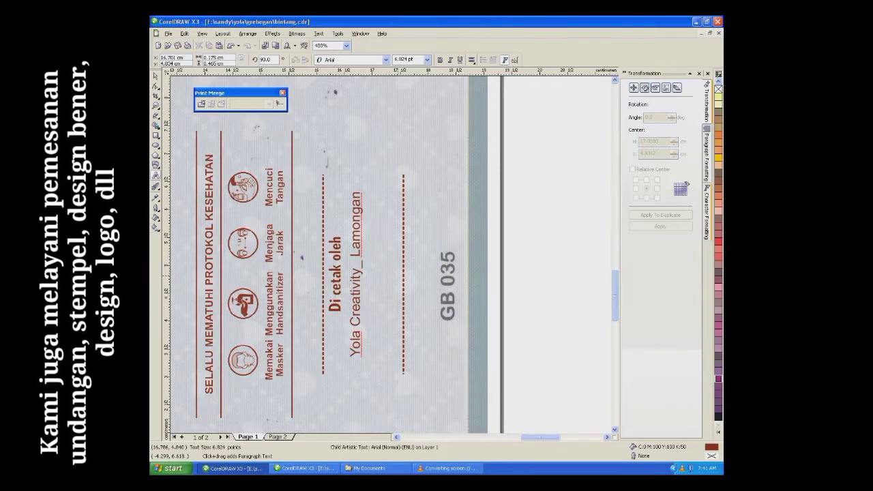
key("Return")
type("852")
key("BackSpace")
key("BackSpace")
key("BackSpace")
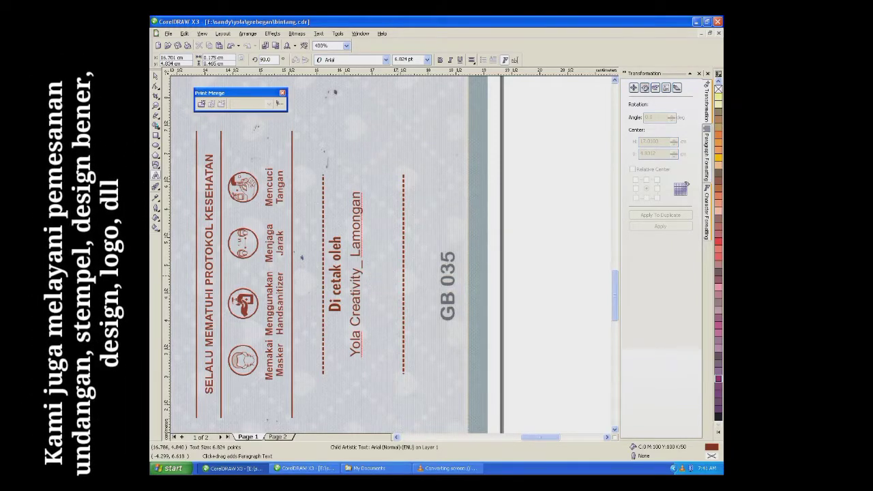
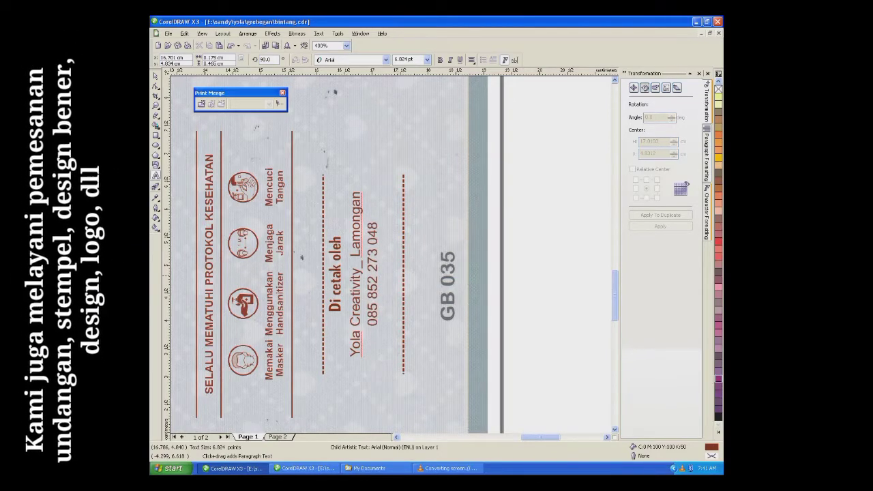
scroll(399, 238, "down", 3)
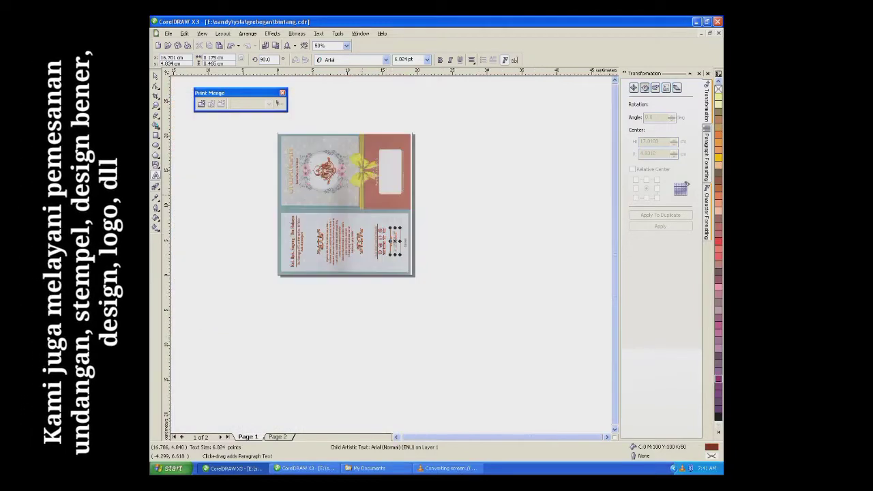
Step: Change the cover date from 'Kamis Pon, 21 Juli 2022' to 'Minggu Pon, 26 Juni 2022'
key("ctrl+space")
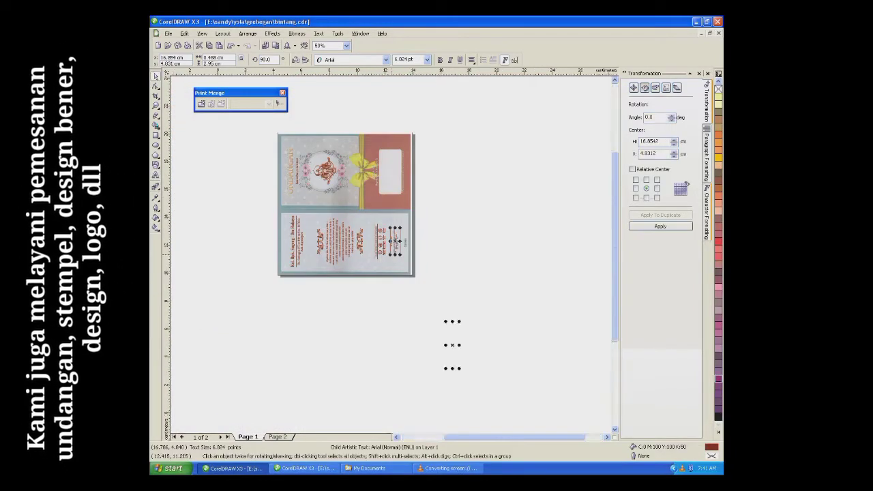
scroll(337, 139, "up", 1)
left_click(256, 202)
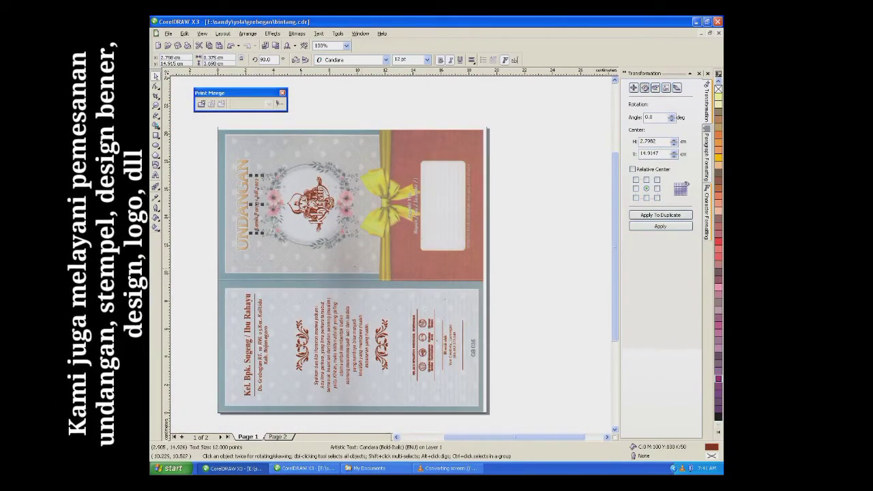
left_click(156, 175)
scroll(164, 167, "up", 1)
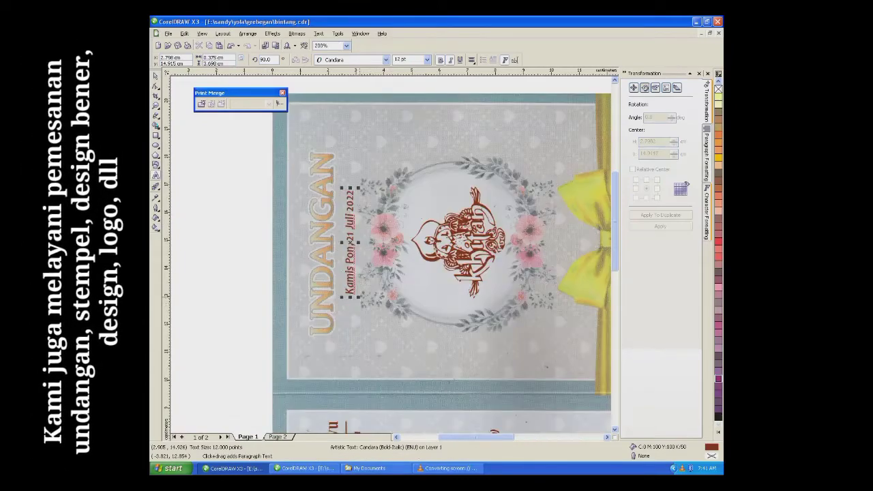
left_click_drag(349, 295, 350, 188)
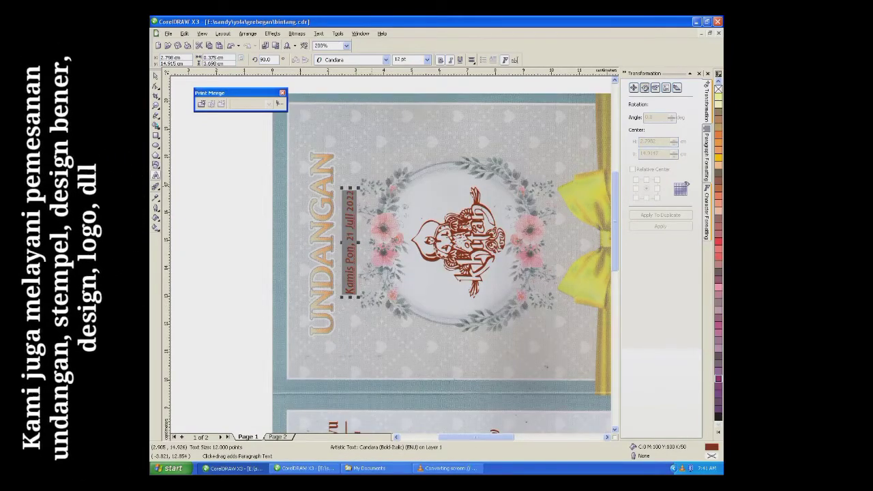
type("Minggu")
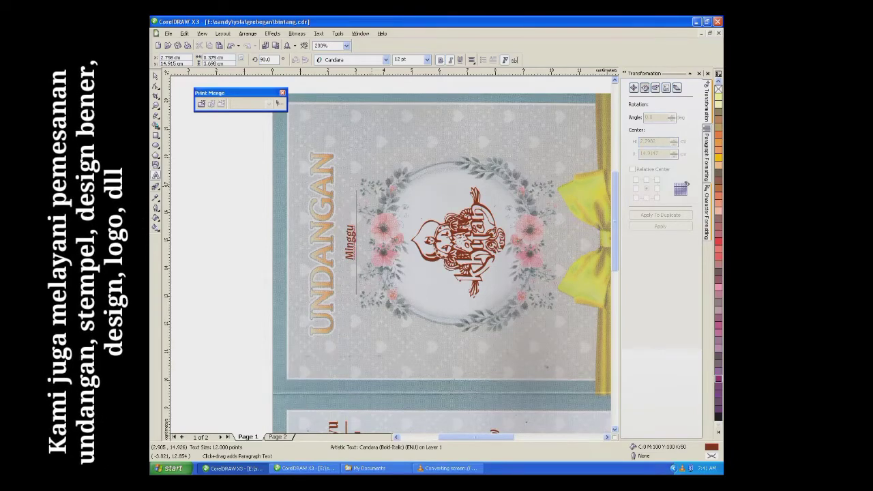
type(" Pon")
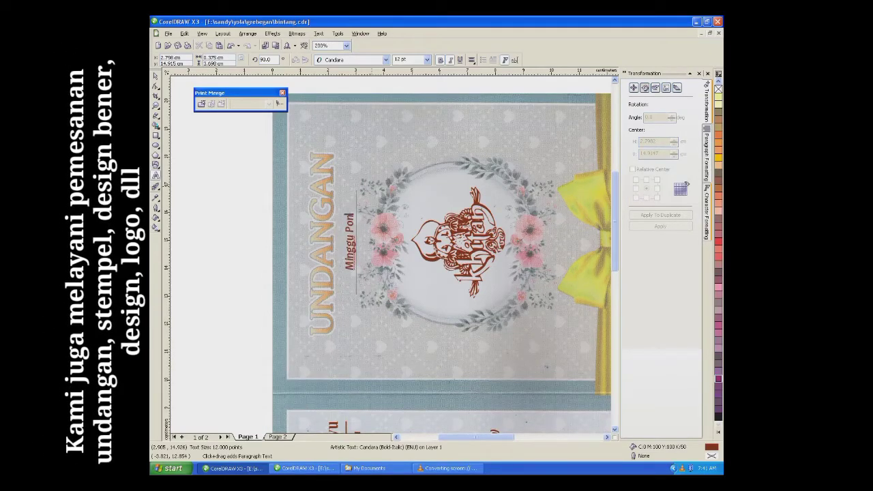
type(", 26")
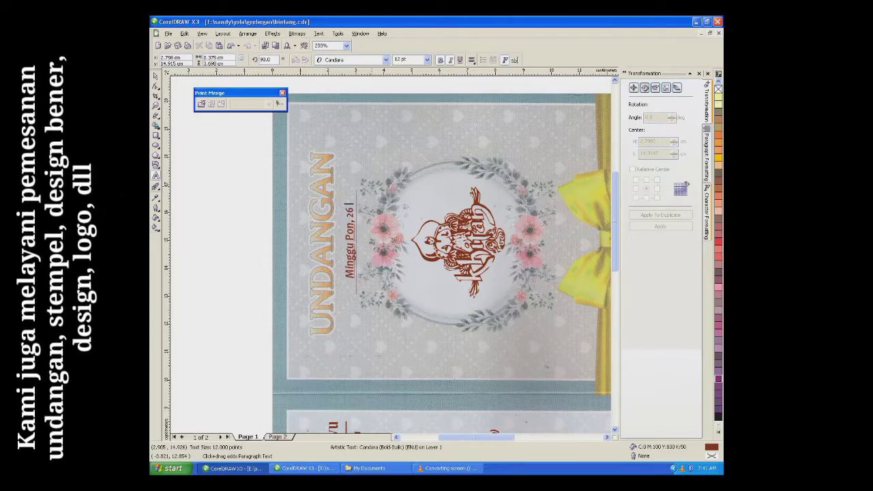
type(" Juni")
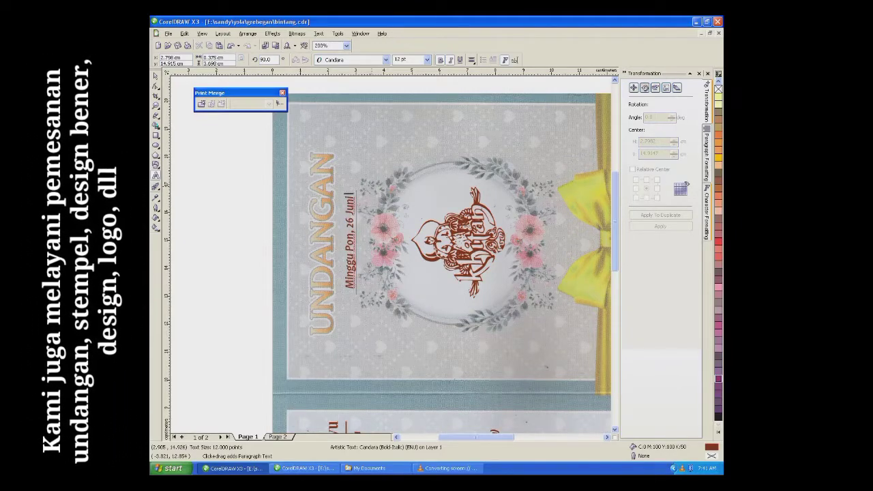
type(" 2021")
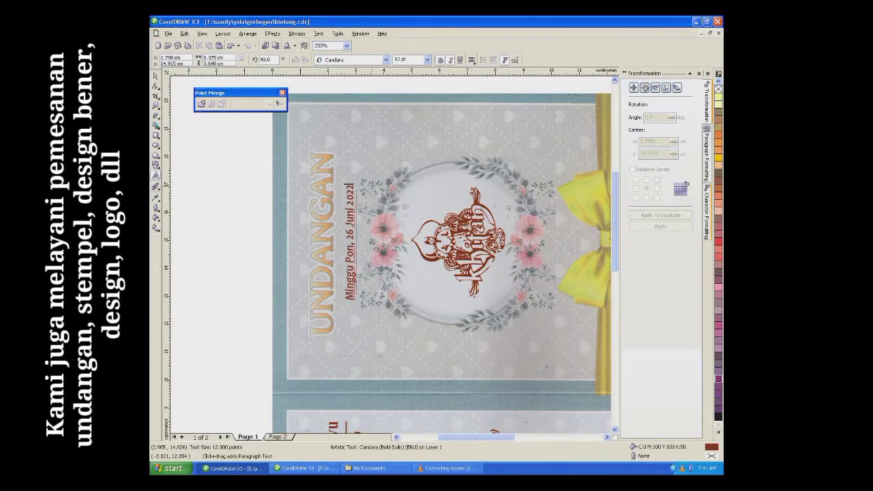
key("F3")
key("F3")
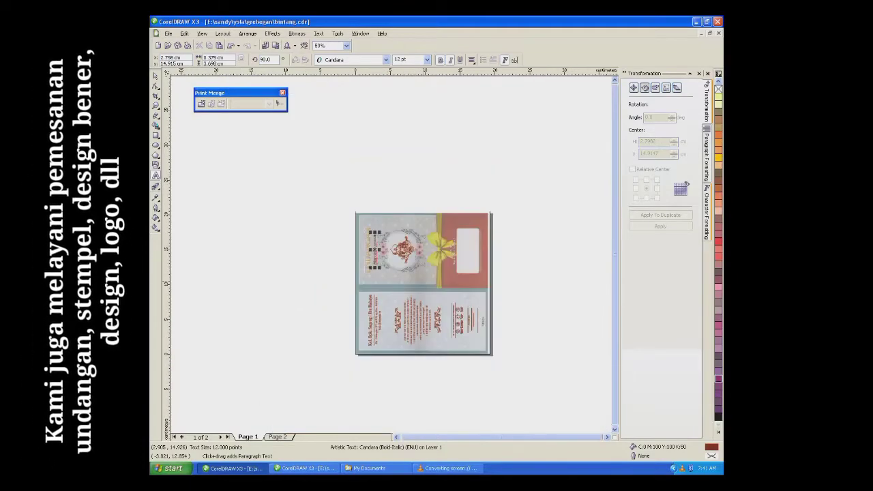
Step: On page 2, replace the child's name with the new name in larger type
key("Escape")
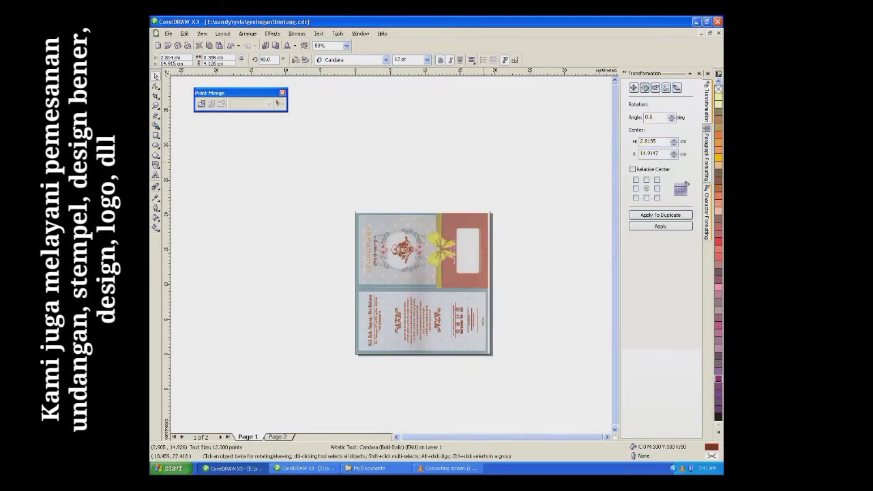
scroll(453, 302, "up", 1)
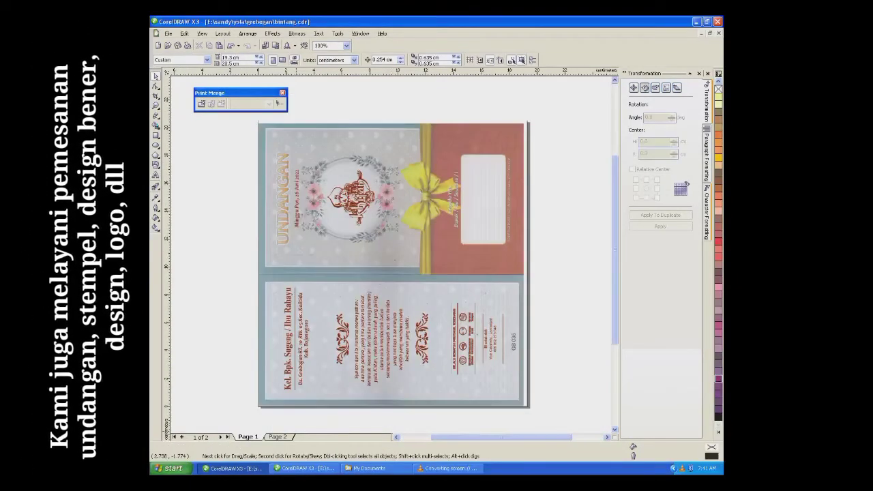
key("Page_Down")
key("Tab")
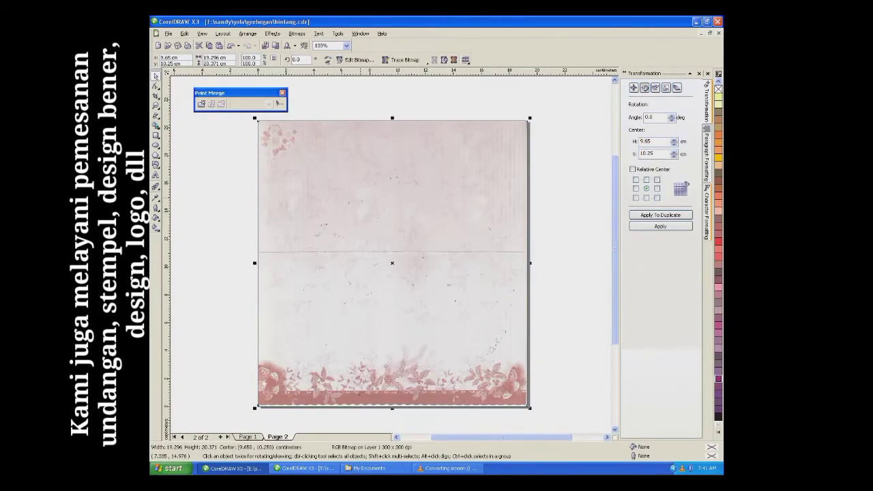
key("Escape")
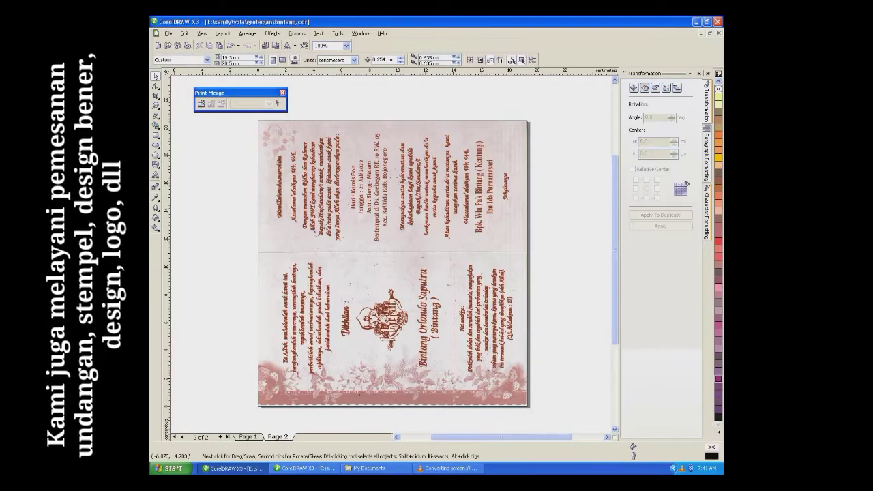
key("F8")
left_click_drag(426, 366, 423, 270)
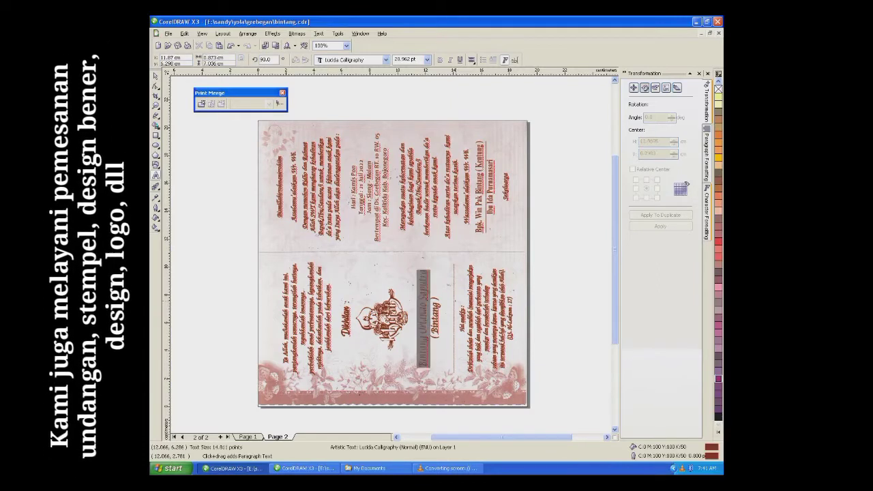
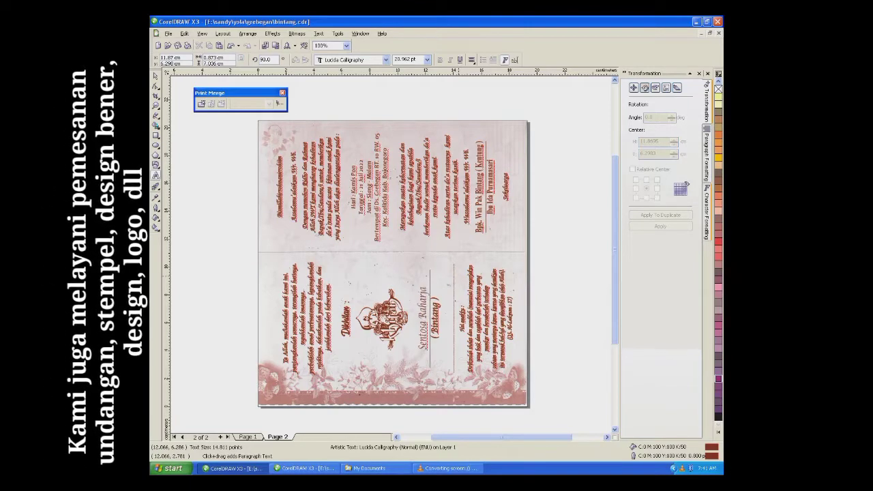
key("ctrl+space")
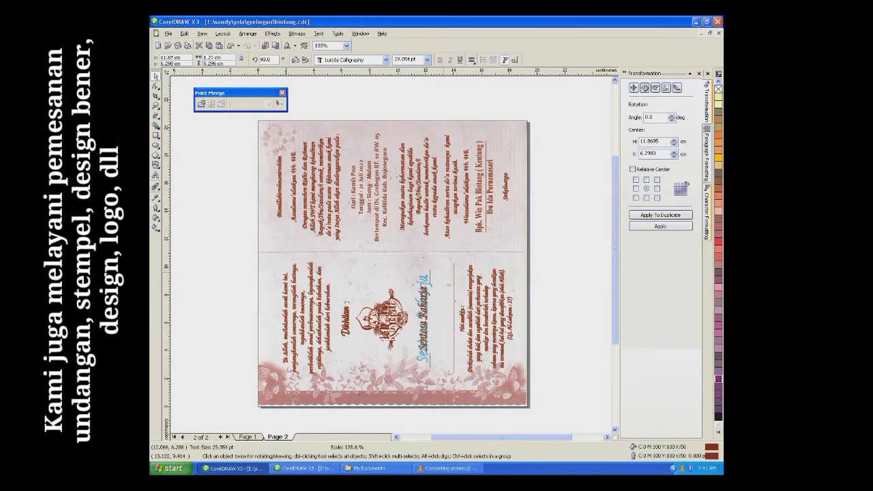
key("Escape")
left_click(369, 187)
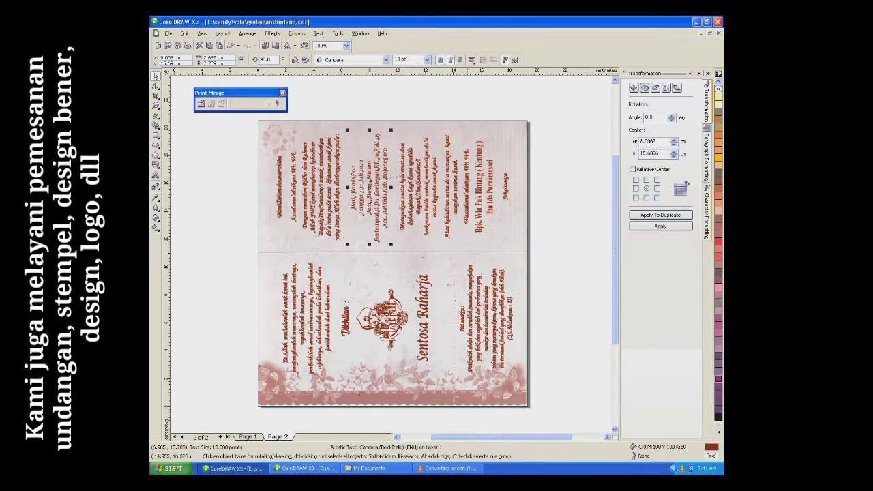
key("Escape")
Step: Remove the parents' names and set the details to 'Hari : Minggu Pon' and 'Tanggal : 26 Juni 2022'
key("ctrl+z")
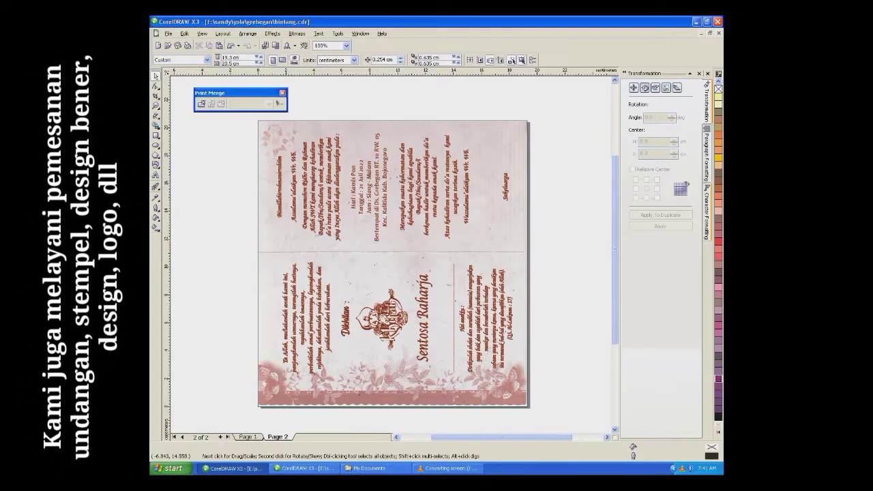
left_click(379, 184)
scroll(379, 184, "up", 1)
left_click_drag(341, 257, 355, 193)
key("BackSpace")
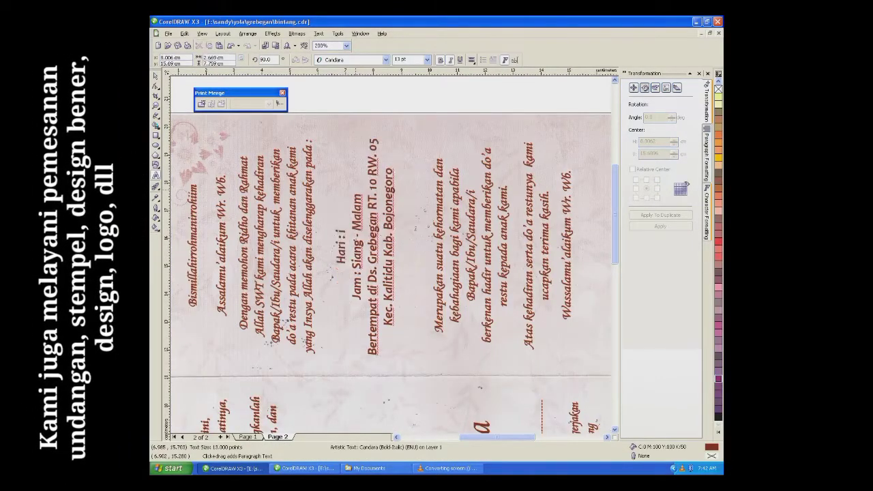
type("Mingg")
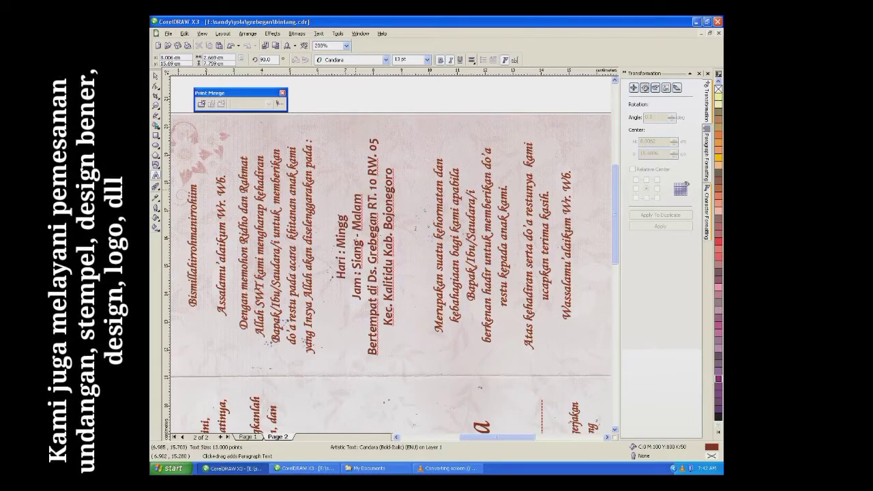
type("u")
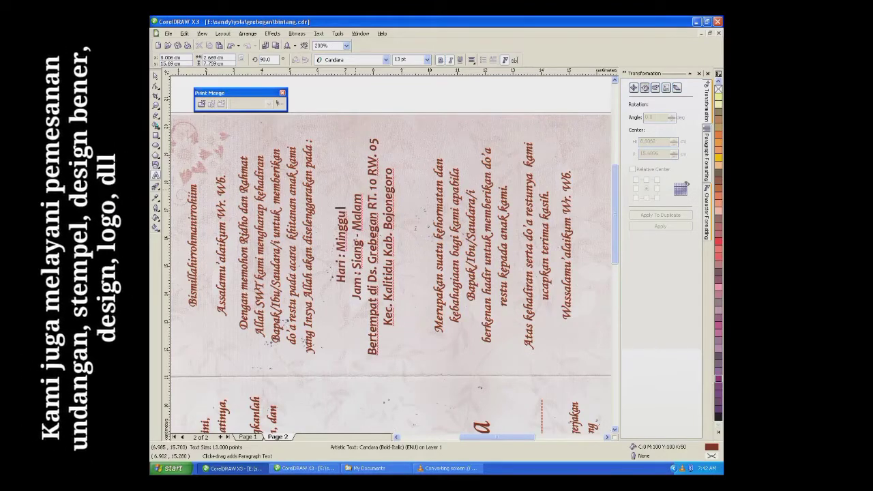
type(" Pon")
key("Return")
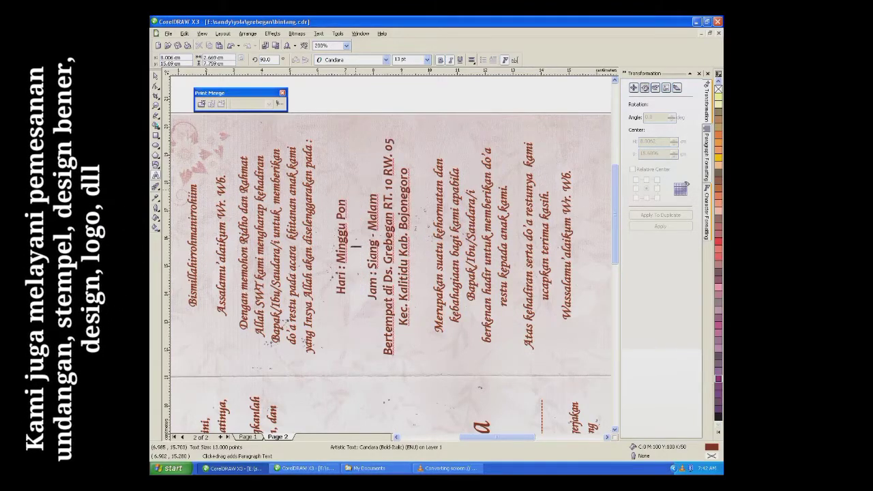
type("Tanggal")
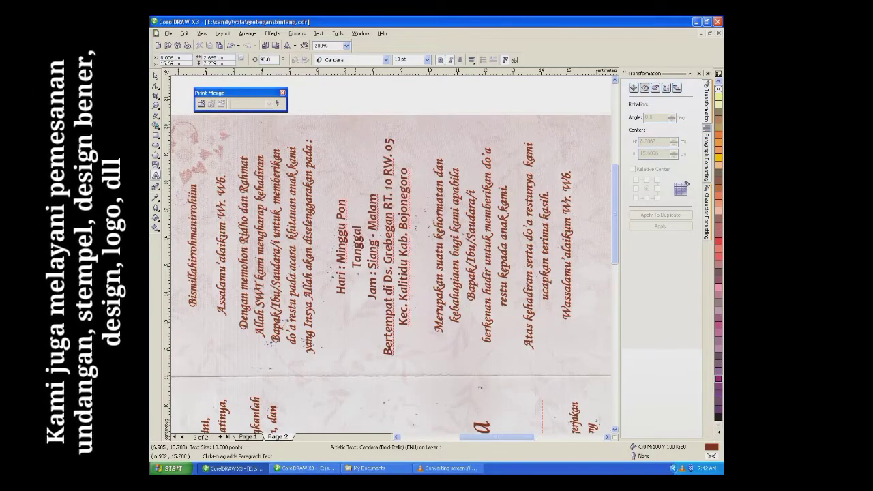
type(" : 26")
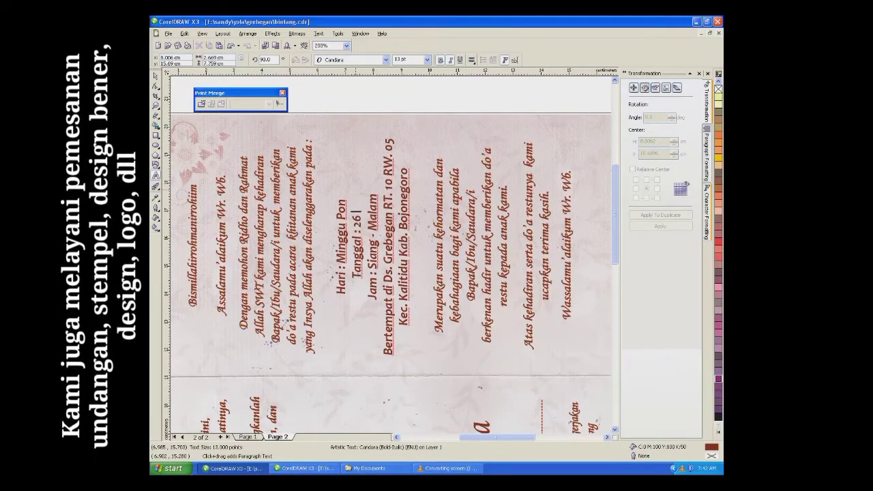
type(" Juni 2022")
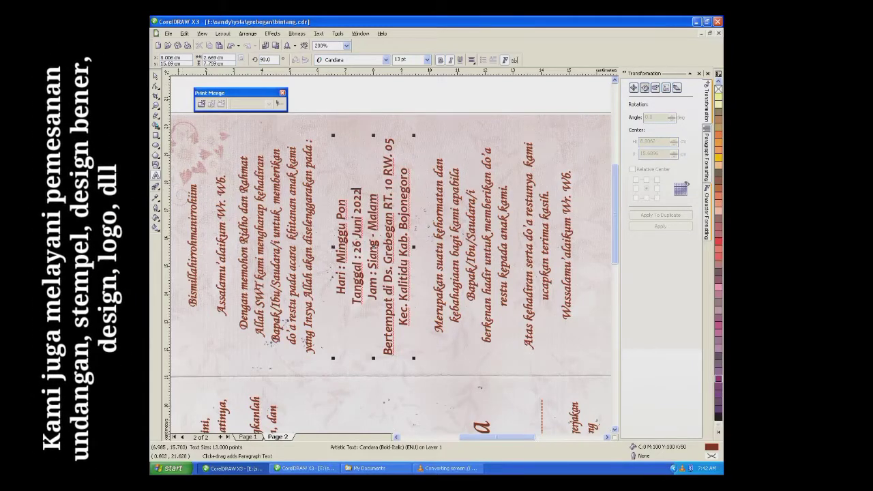
key("ctrl+space")
key("F3")
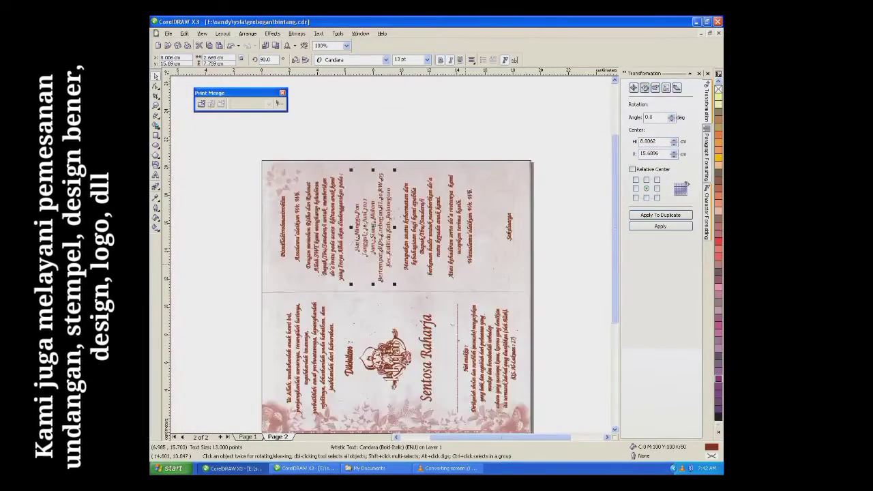
Step: Paste the host-name text beside page 2's closing greeting and remove its 'Kel.' prefix
key("Page_Up")
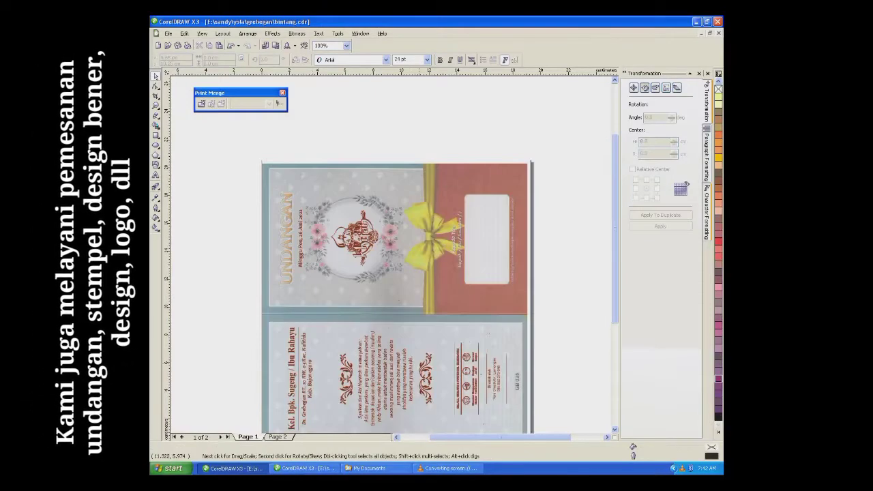
key("ctrl+v")
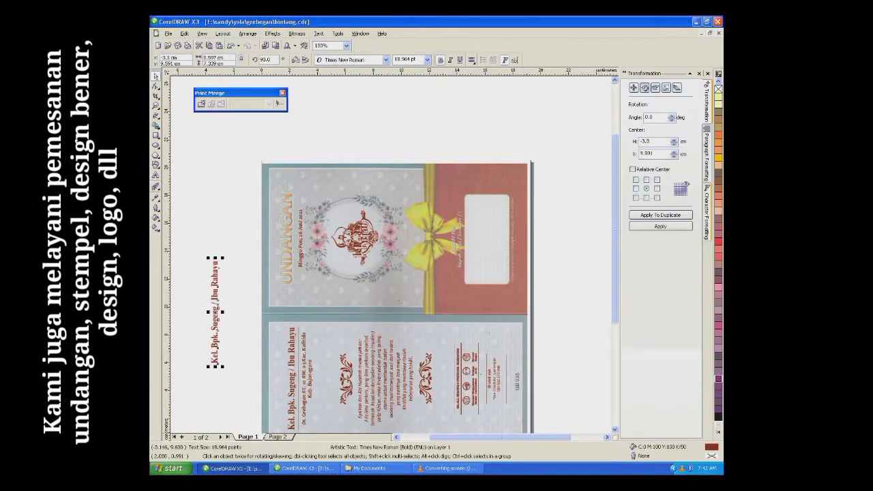
key("Page_Down")
left_click_drag(216, 314, 489, 232)
key("F8")
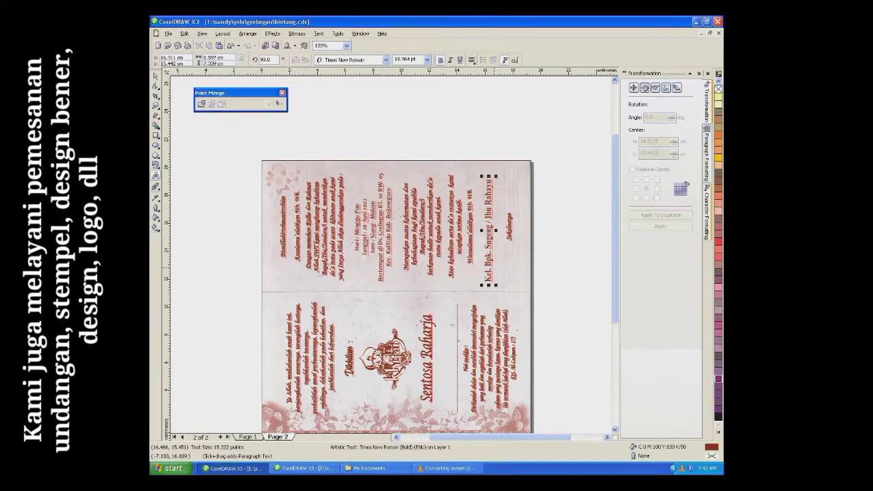
left_click(488, 266)
key("BackSpace")
key("BackSpace")
key("BackSpace")
key("BackSpace")
key("BackSpace")
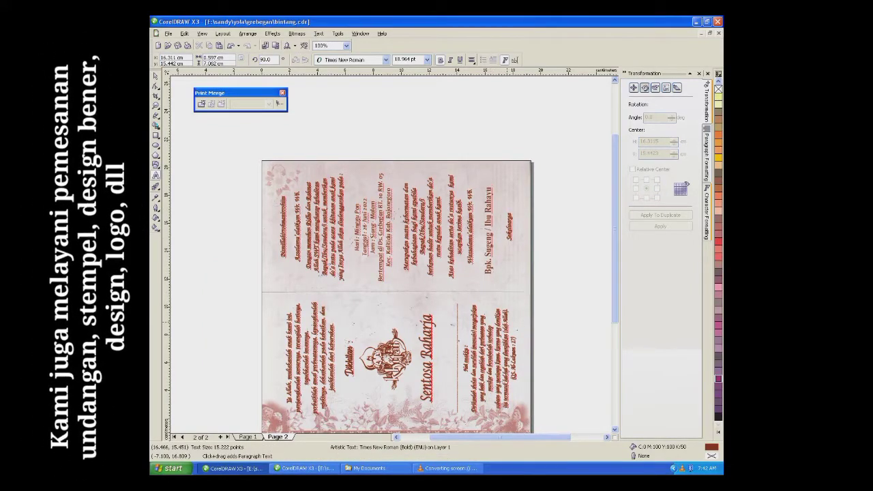
key("ctrl+space")
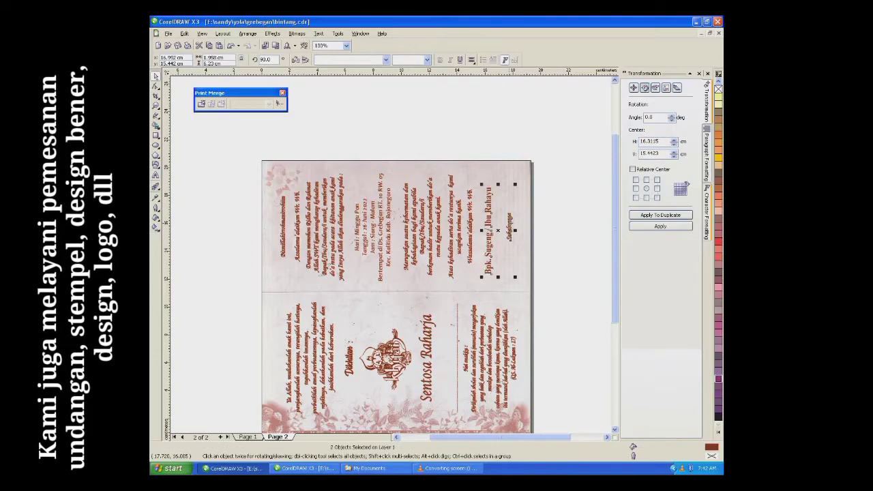
left_click(508, 227, "shift")
key("Escape")
scroll(395, 287, "down", 3)
scroll(361, 266, "up", 3)
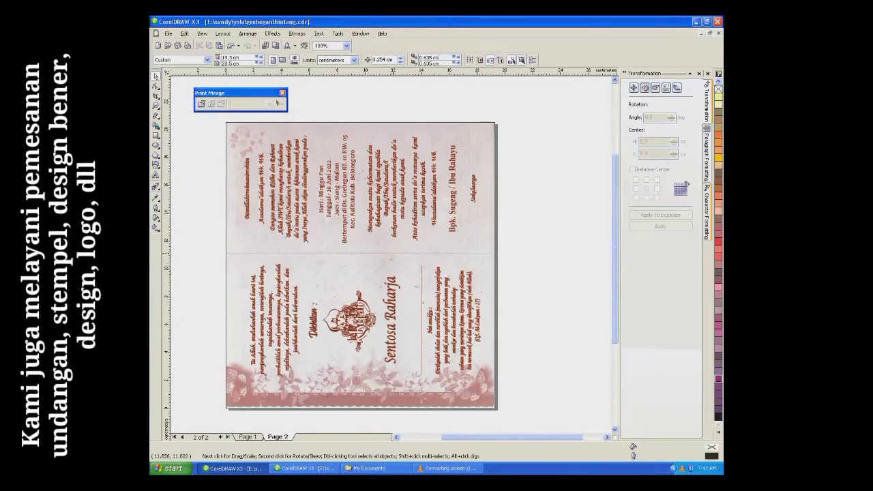
Step: Delete page 2's patterned background image and return to page 1
left_click(443, 128)
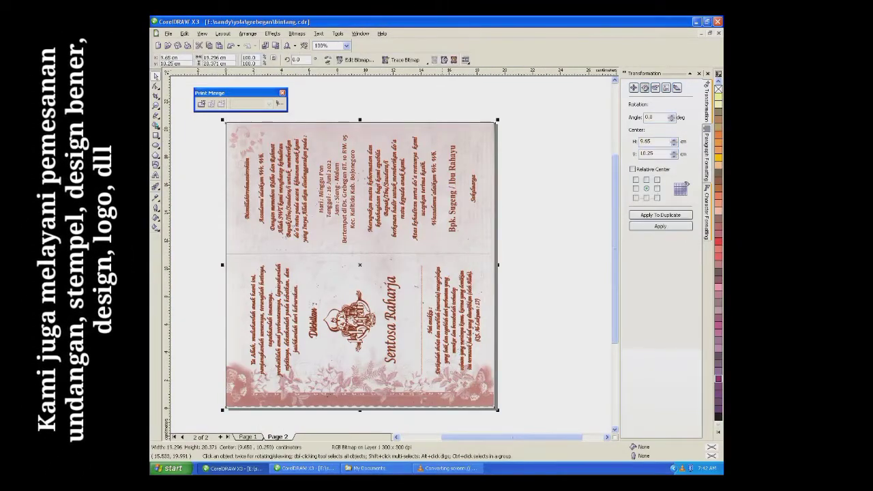
key("Delete")
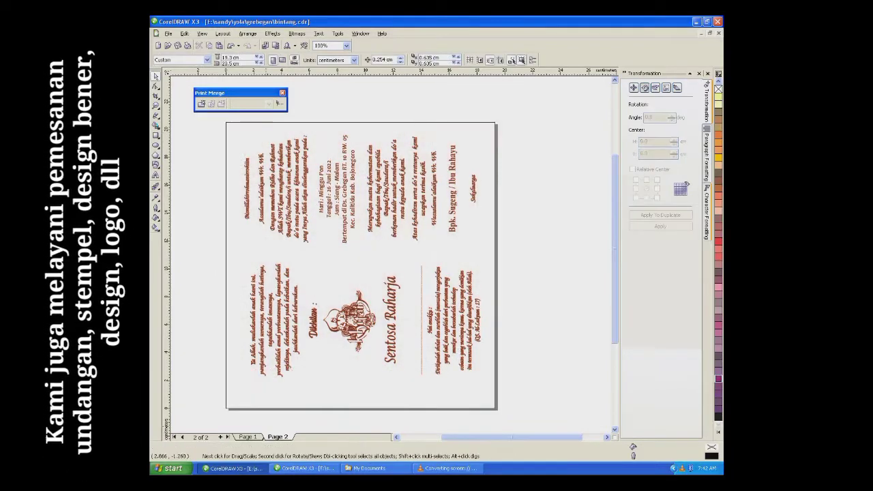
left_click(248, 436)
key("Escape")
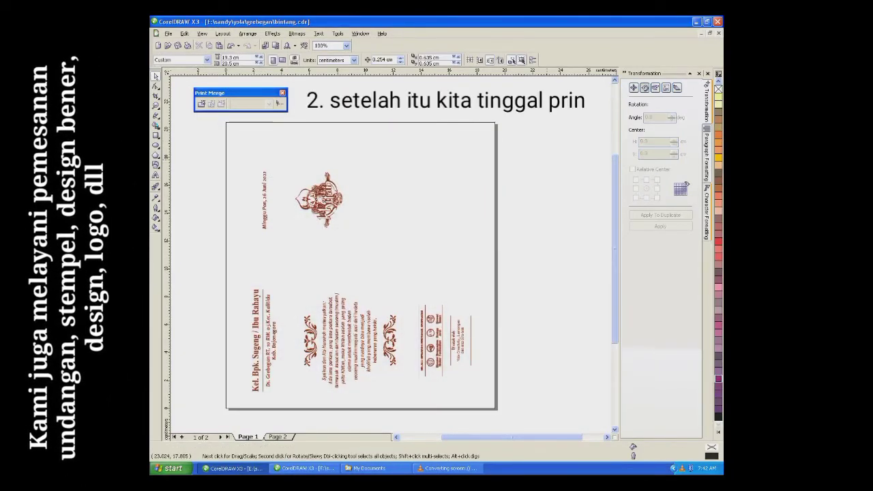
left_click(168, 33)
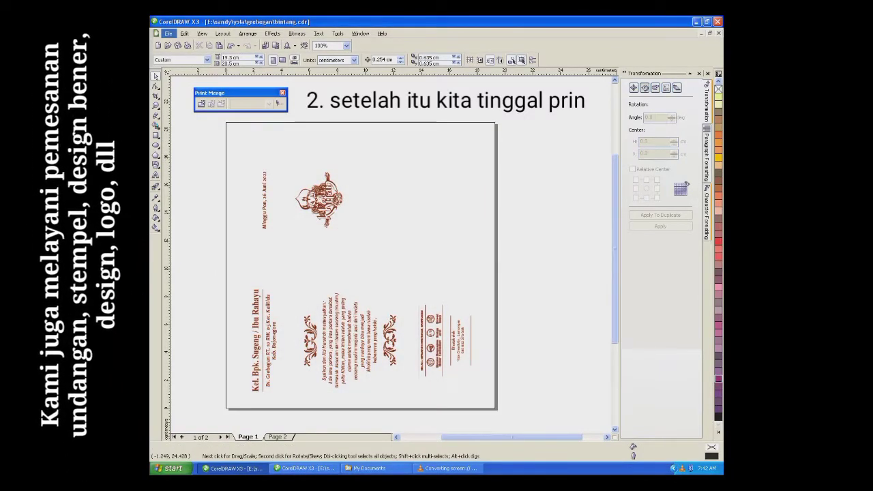
Step: Set printing to the Canon iP2700 series (Copy 7) printer, current page only
left_click(179, 158)
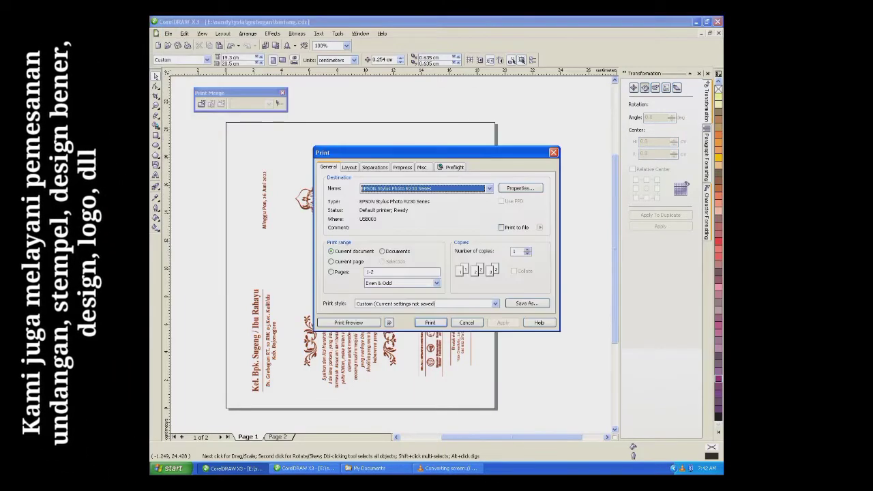
left_click(489, 188)
left_click(409, 250)
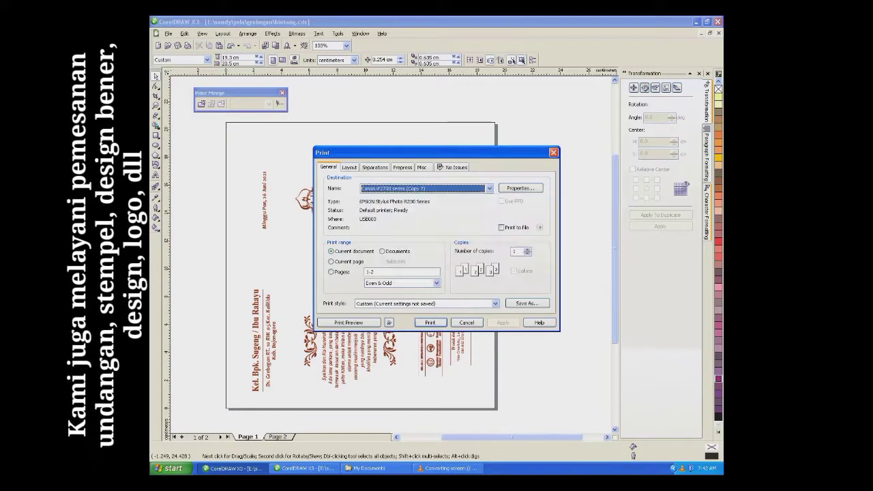
left_click(332, 261)
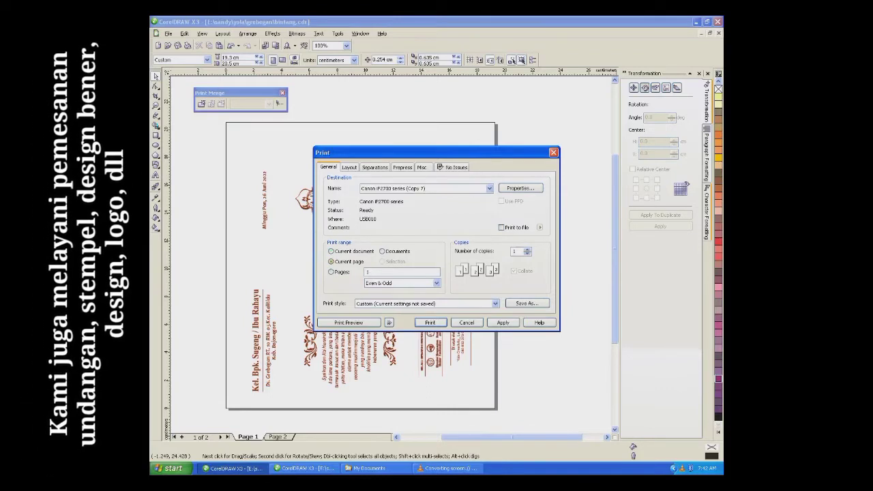
Step: In printer properties, set a custom paper size in millimetres: width 155, height 205
left_click(520, 188)
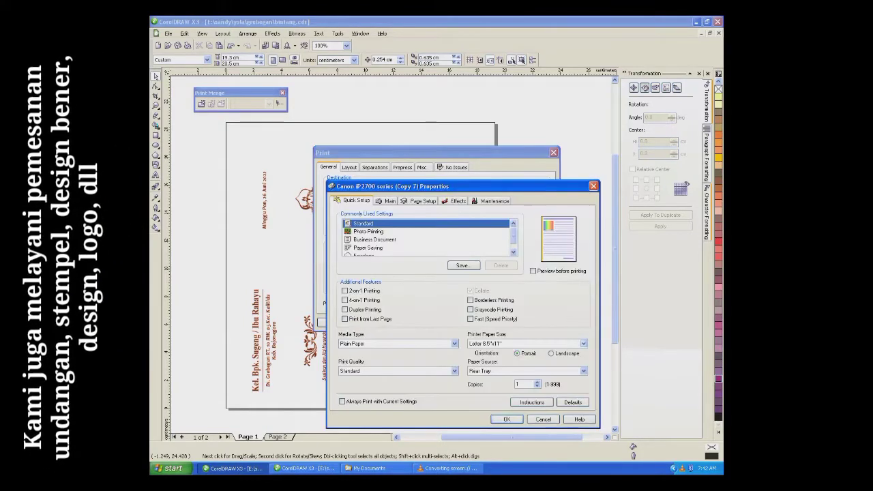
left_click(583, 344)
left_click(525, 333)
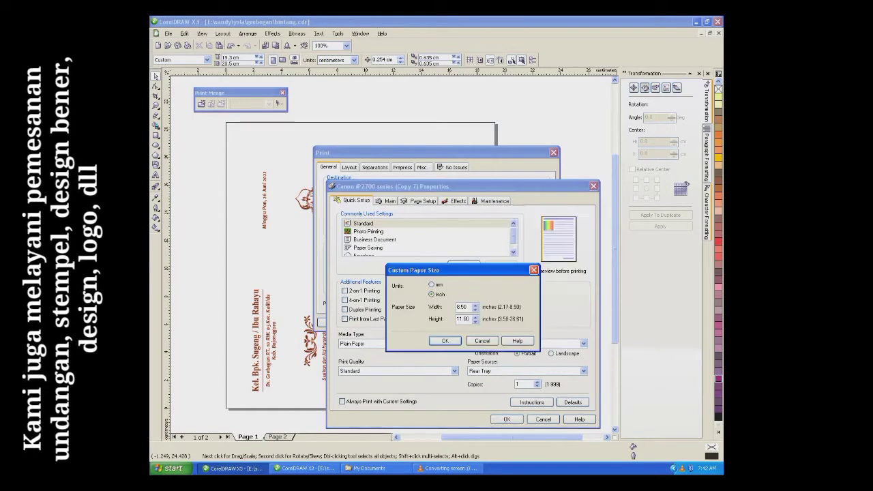
left_click(431, 284)
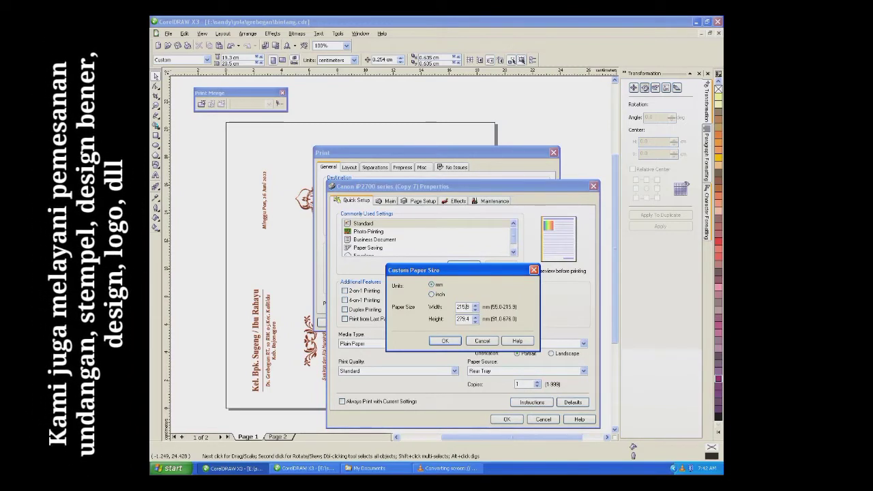
key("Tab")
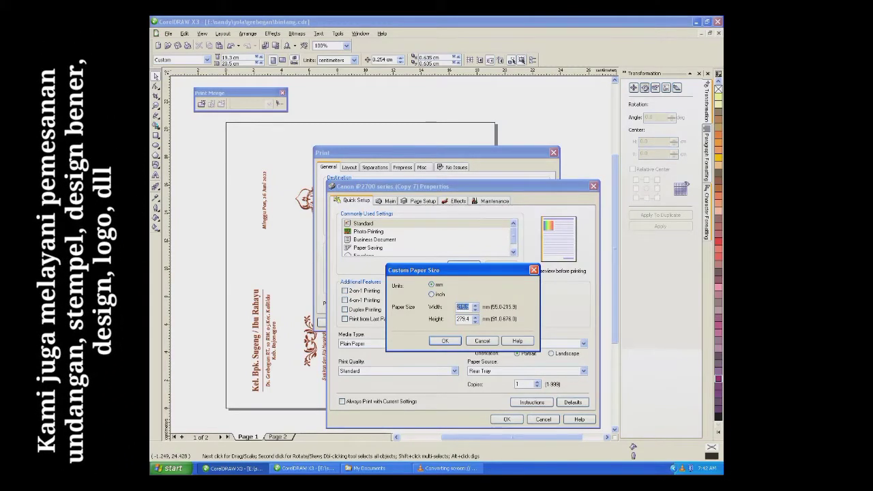
type("155")
key("Tab")
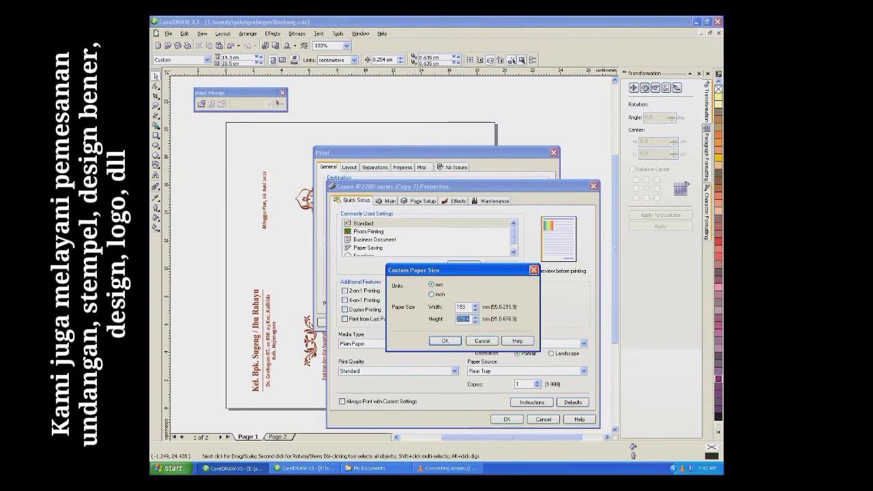
type("20.5")
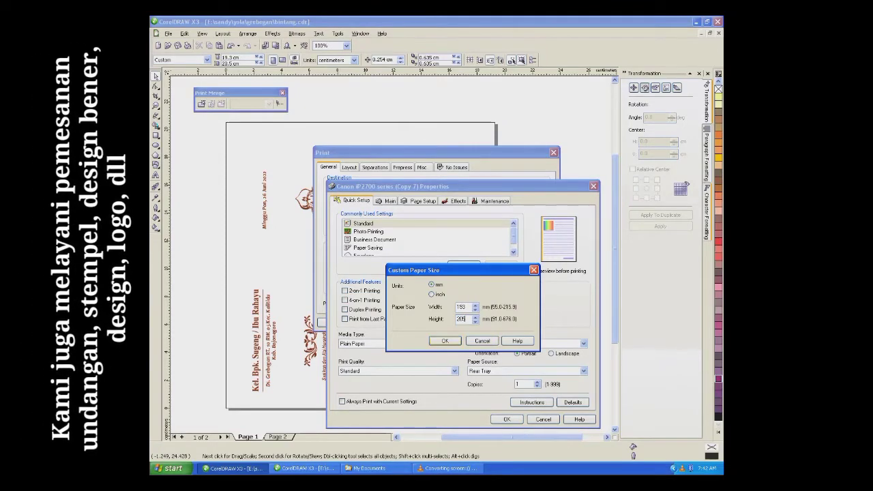
key("Return")
key("Return")
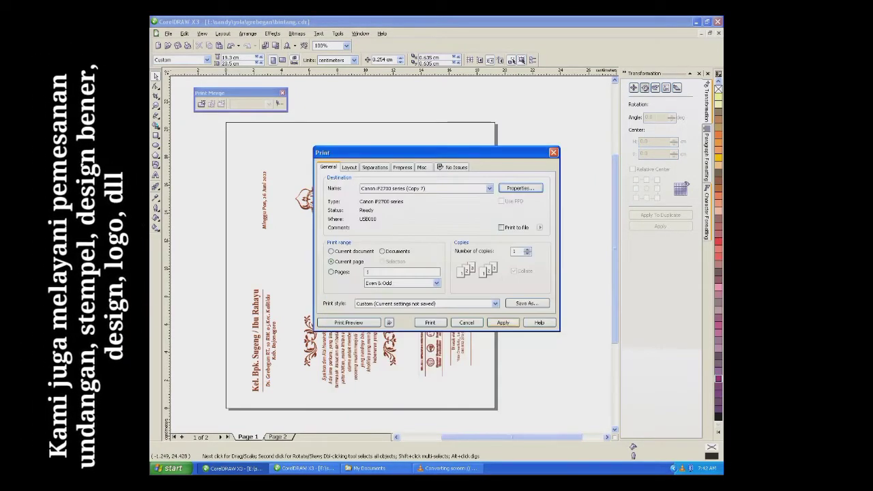
Step: Open Print Preview and set the print range to page 2 in Print Options
key("alt+v")
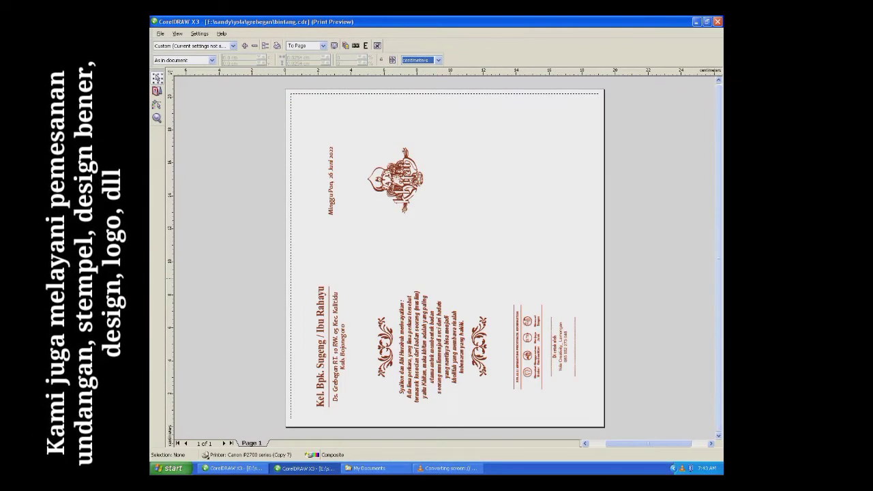
left_click(265, 45)
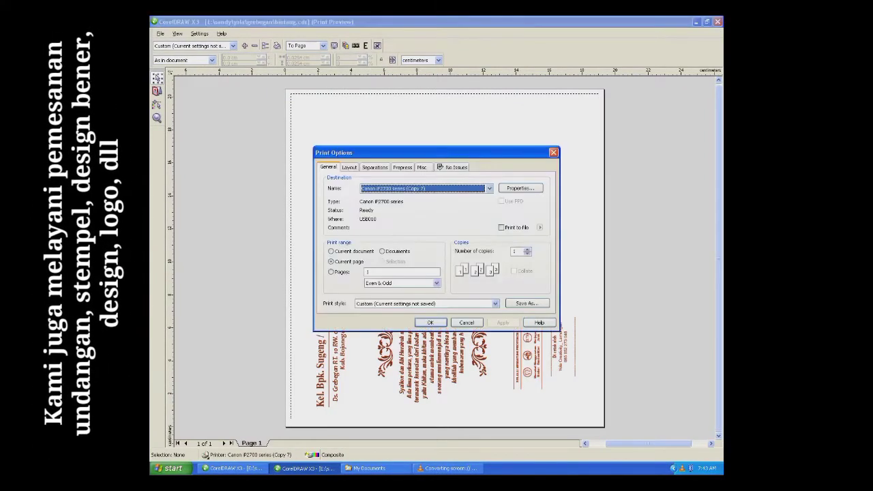
left_click(368, 272)
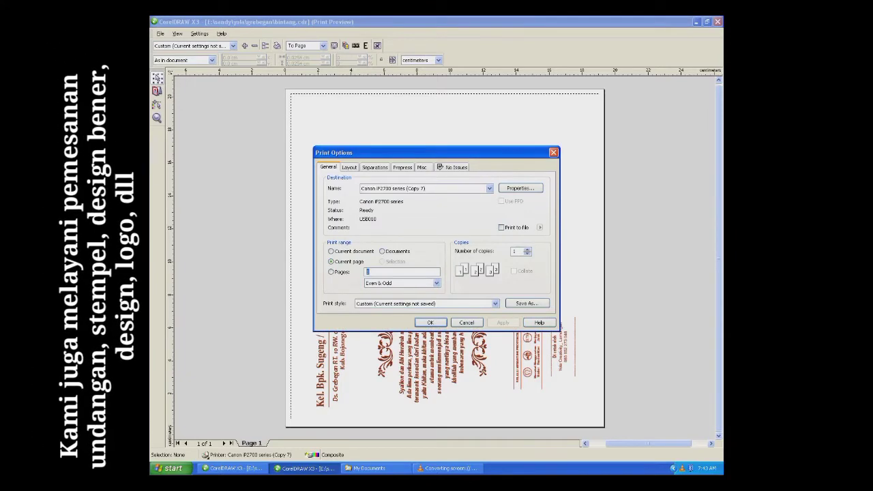
type("2")
left_click(503, 323)
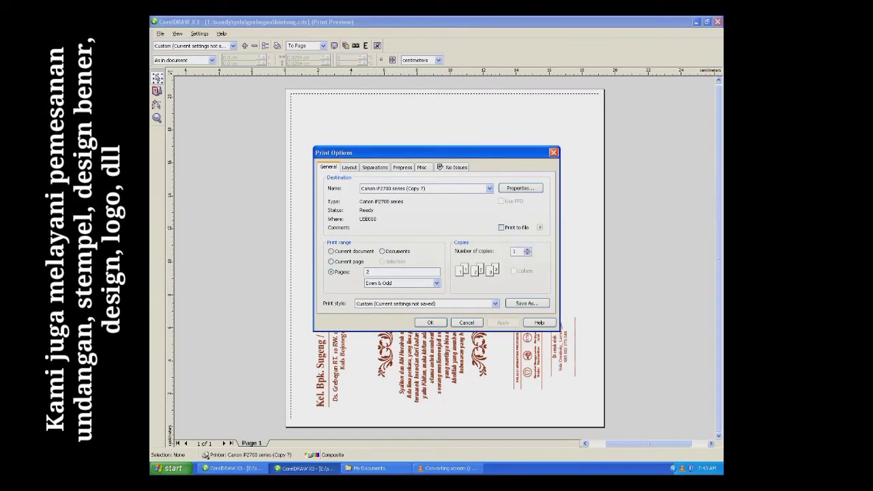
left_click(429, 323)
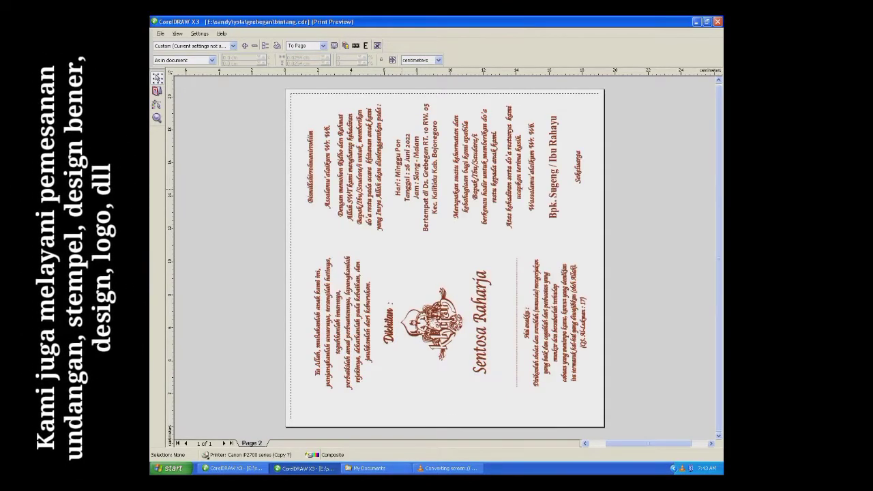